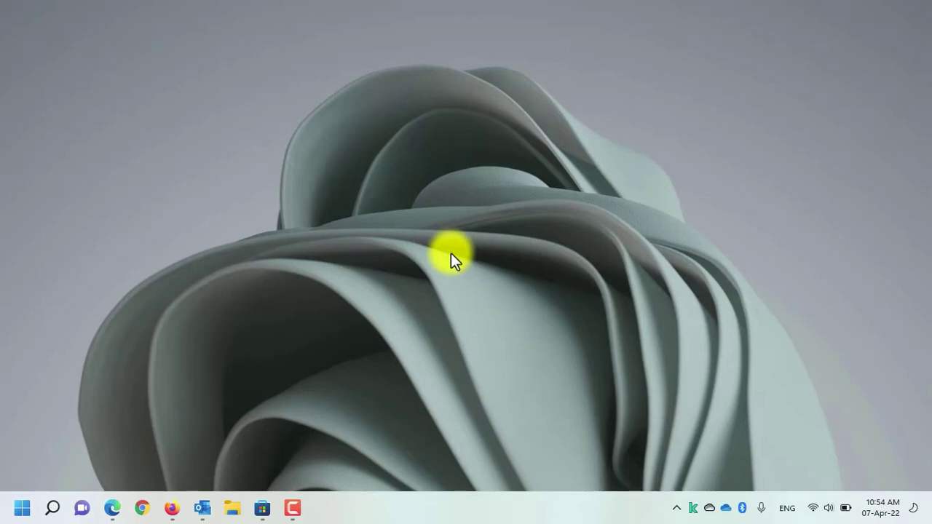
- Search the Microsoft Store for 'auto dark mode' to find the free Auto Dark Mode app
{"action": "left_click", "coordinate": [262, 508]}
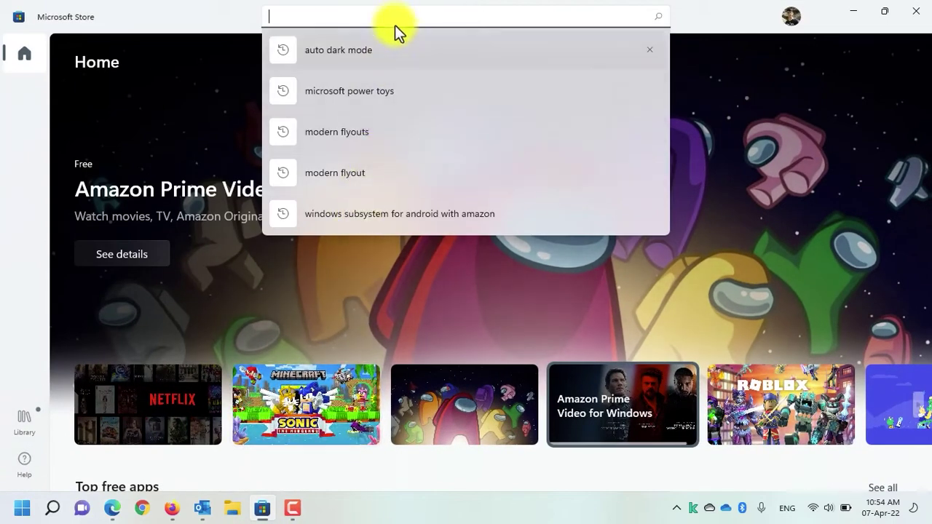
{"action": "type", "text": "auto d"}
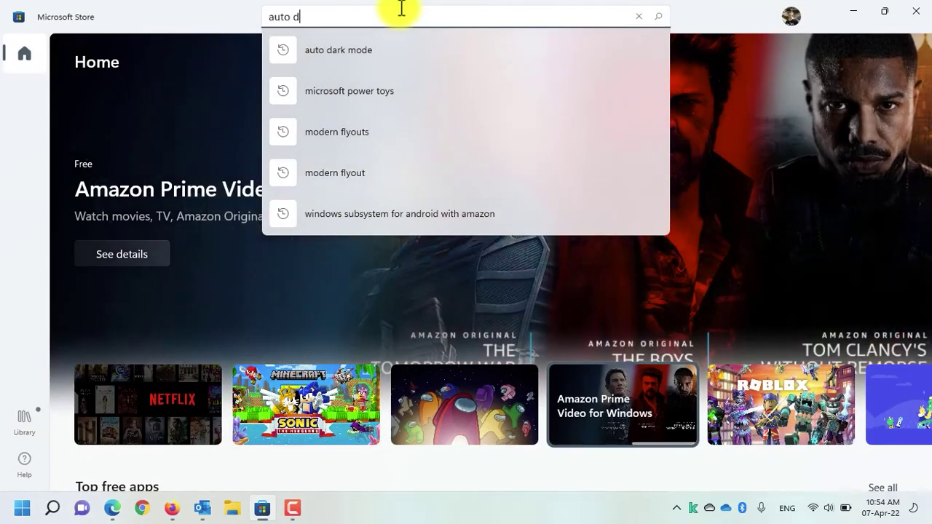
{"action": "type", "text": "ark mode"}
{"action": "key", "text": "Return"}
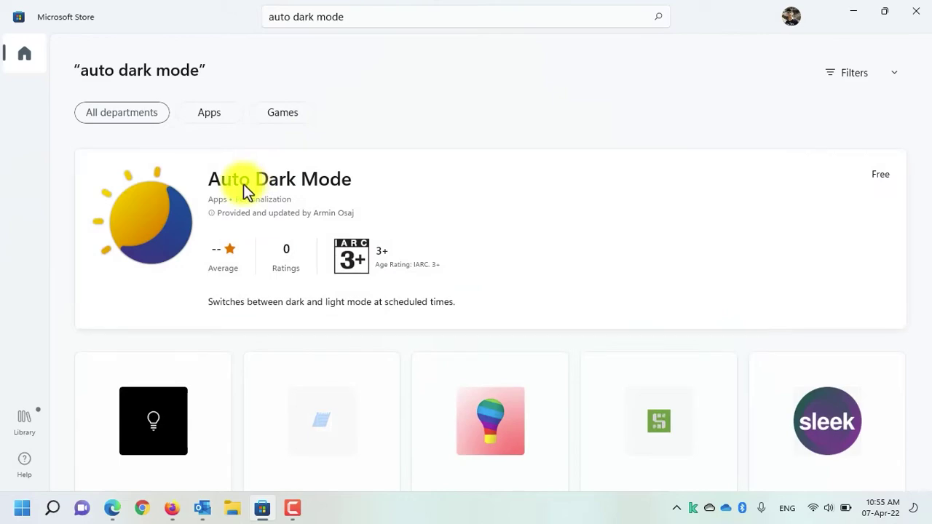
- Minimize the Store and scroll the Auto Dark Mode GitHub README down to the download link
{"action": "left_click", "coordinate": [850, 9]}
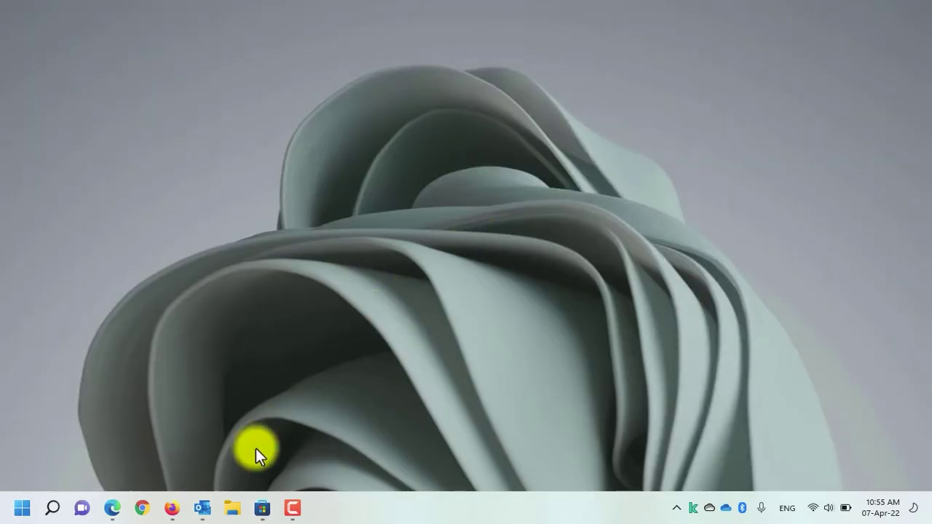
{"action": "left_click", "coordinate": [171, 507]}
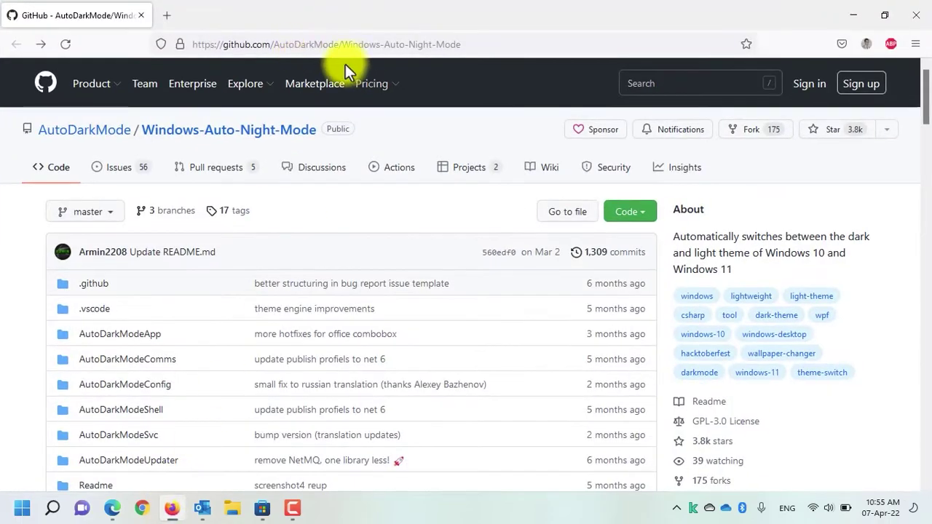
{"action": "scroll", "coordinate": [77, 328], "scroll_direction": "down", "scroll_amount": 5}
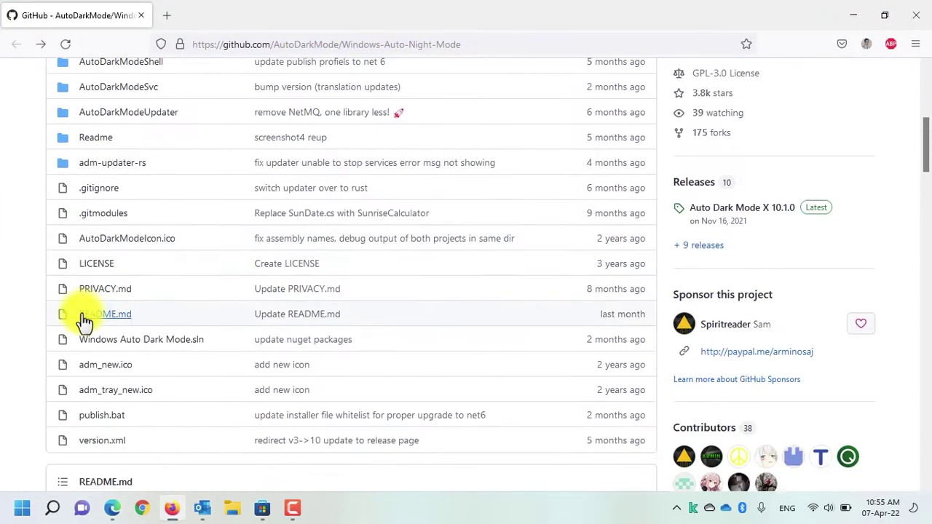
{"action": "scroll", "coordinate": [77, 328], "scroll_direction": "down", "scroll_amount": 20}
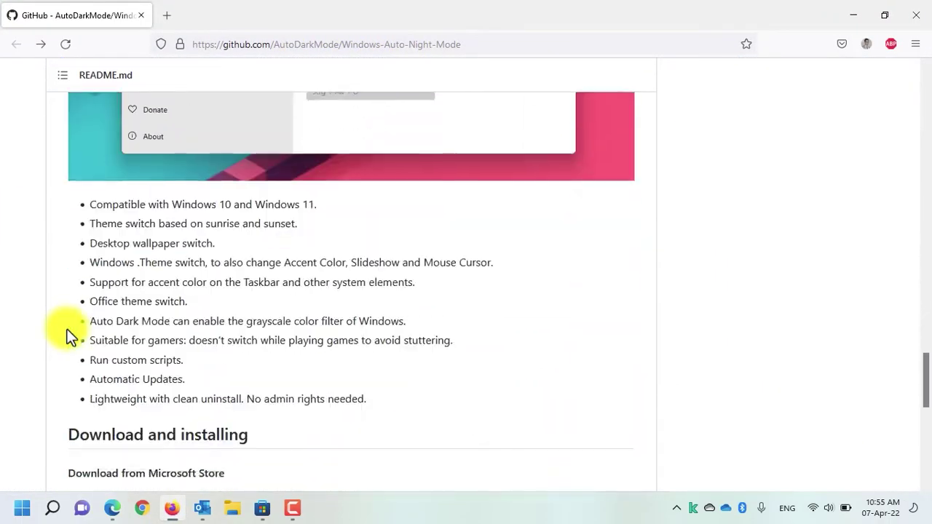
{"action": "scroll", "coordinate": [66, 329], "scroll_direction": "down", "scroll_amount": 6}
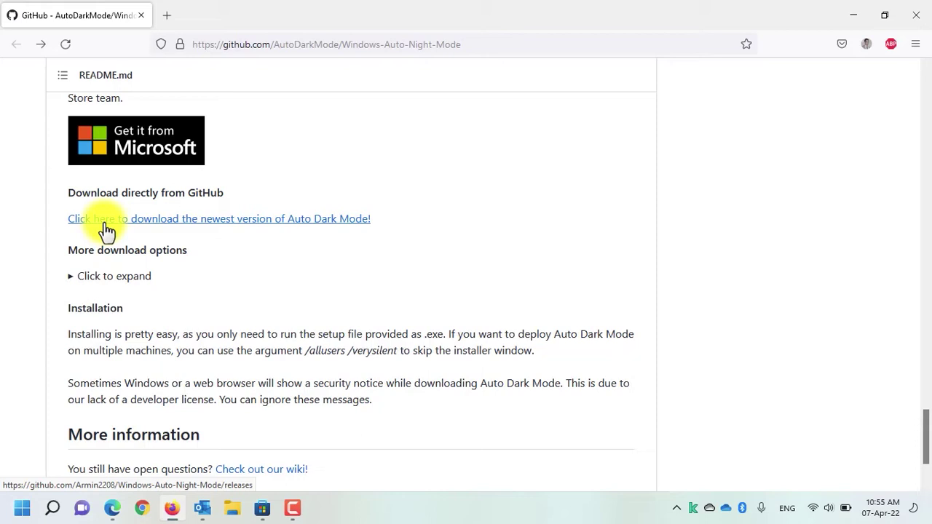
- Open the 10.1.0 release page, scroll to the AutoDarkModeX_10.1.0.10.exe asset, and minimize the browser
{"action": "left_click", "coordinate": [105, 226]}
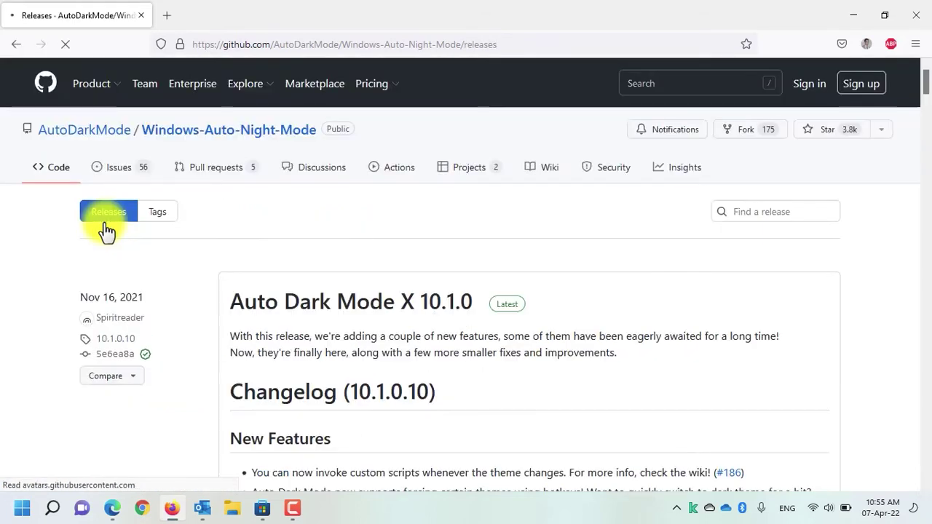
{"action": "scroll", "coordinate": [215, 280], "scroll_direction": "down", "scroll_amount": 15}
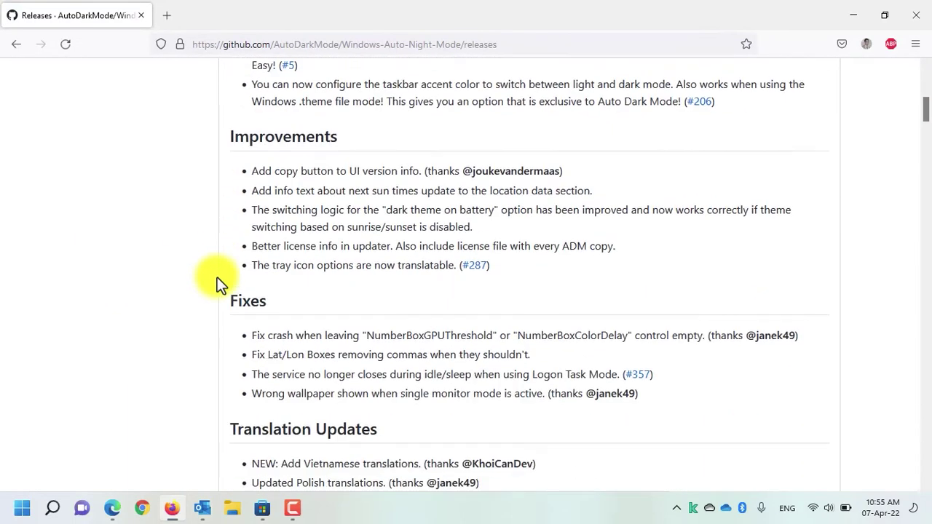
{"action": "scroll", "coordinate": [219, 280], "scroll_direction": "down", "scroll_amount": 1}
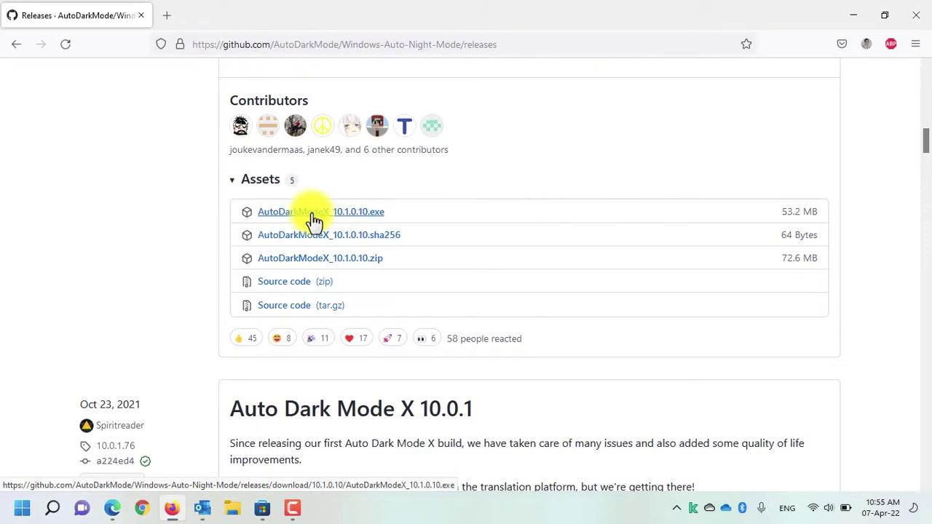
{"action": "left_click", "coordinate": [854, 15]}
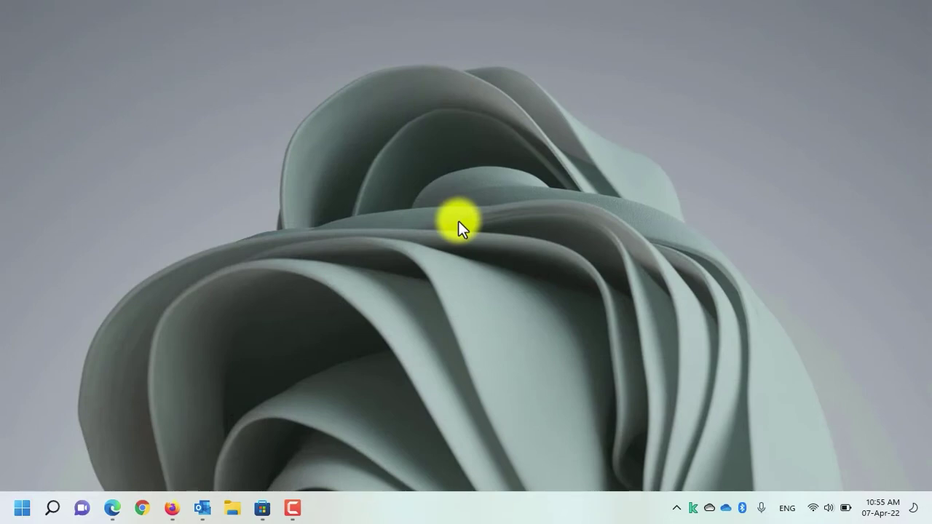
- Launch Auto Dark Mode from Start and choose Set custom hours scheduling
{"action": "key", "text": "super"}
{"action": "left_click", "coordinate": [138, 372]}
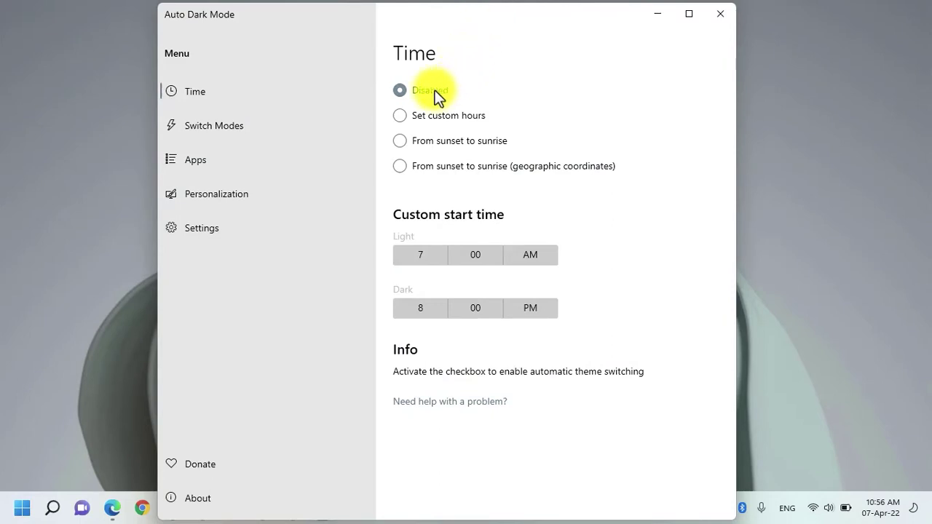
{"action": "left_click", "coordinate": [442, 116]}
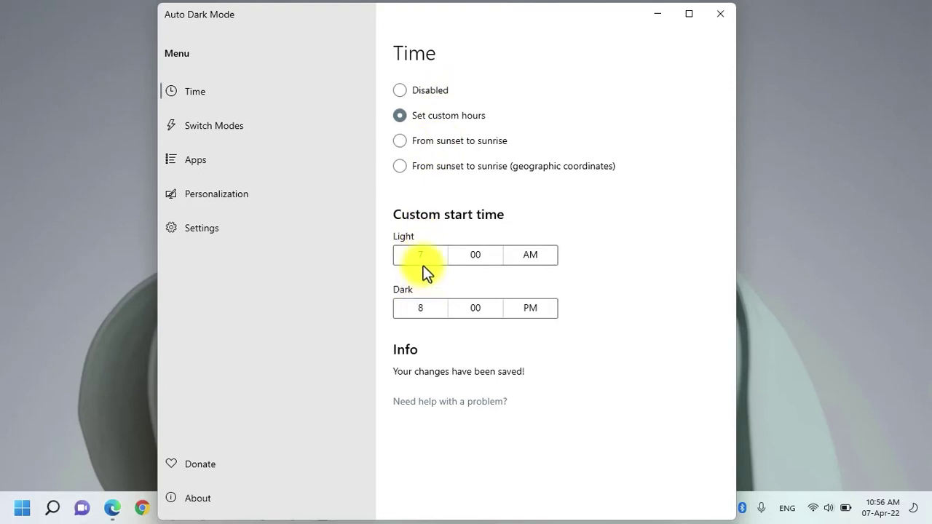
- Set light mode to start at 8:00 AM and dark mode at 5:00 PM
{"action": "left_click", "coordinate": [426, 262]}
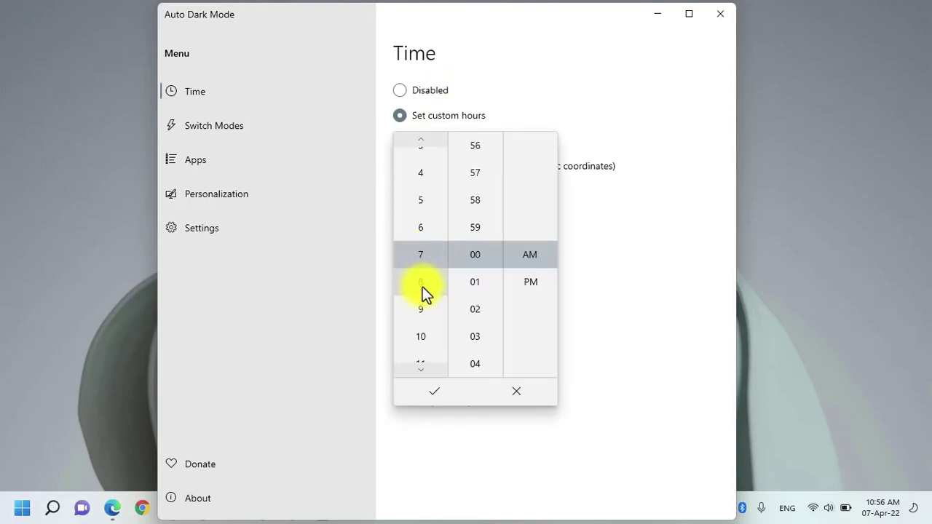
{"action": "left_click", "coordinate": [422, 287]}
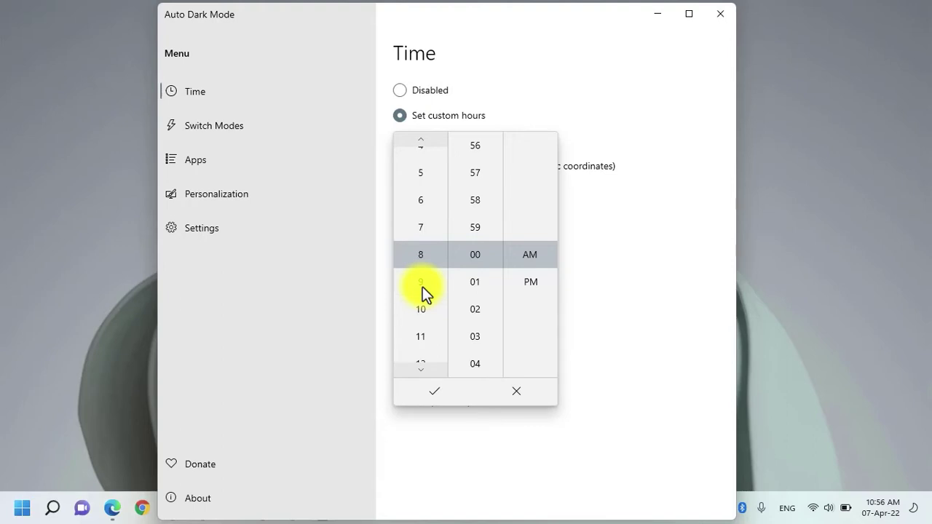
{"action": "left_click", "coordinate": [452, 397]}
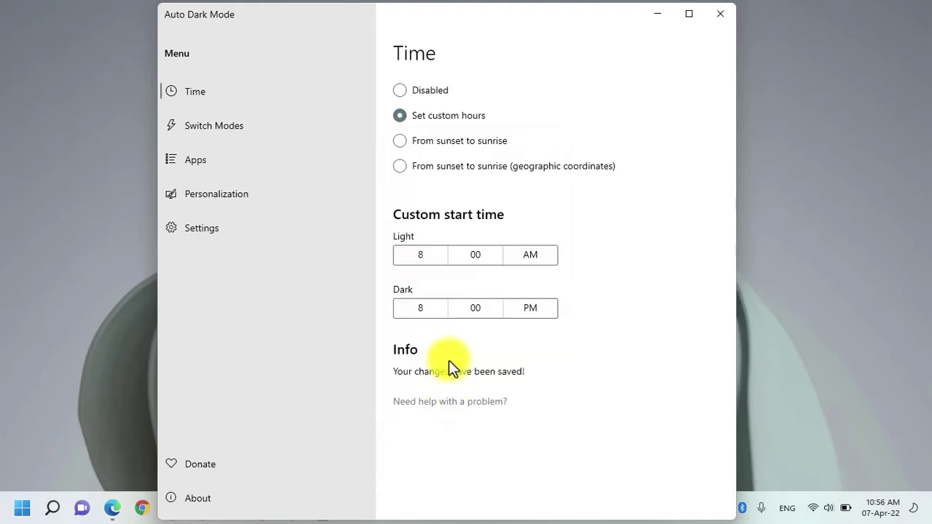
{"action": "left_click", "coordinate": [423, 308]}
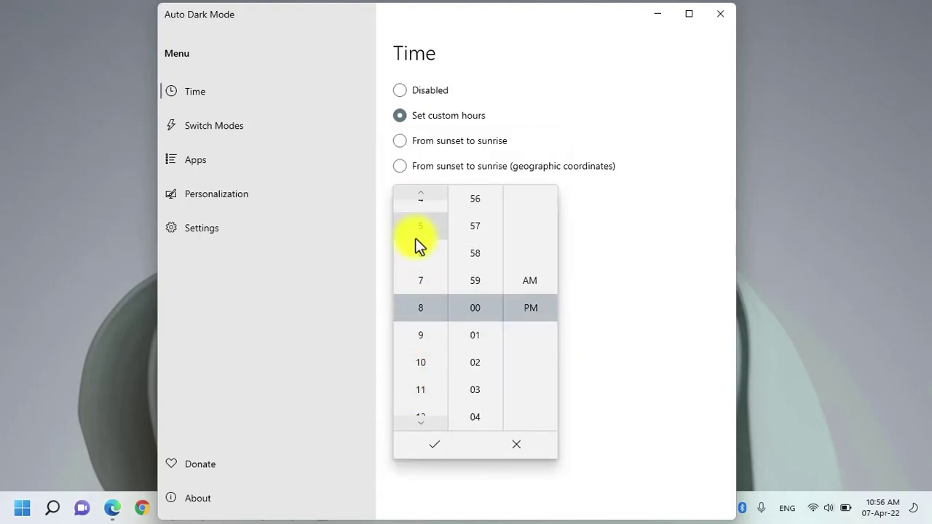
{"action": "left_click", "coordinate": [417, 232]}
{"action": "left_click", "coordinate": [421, 444]}
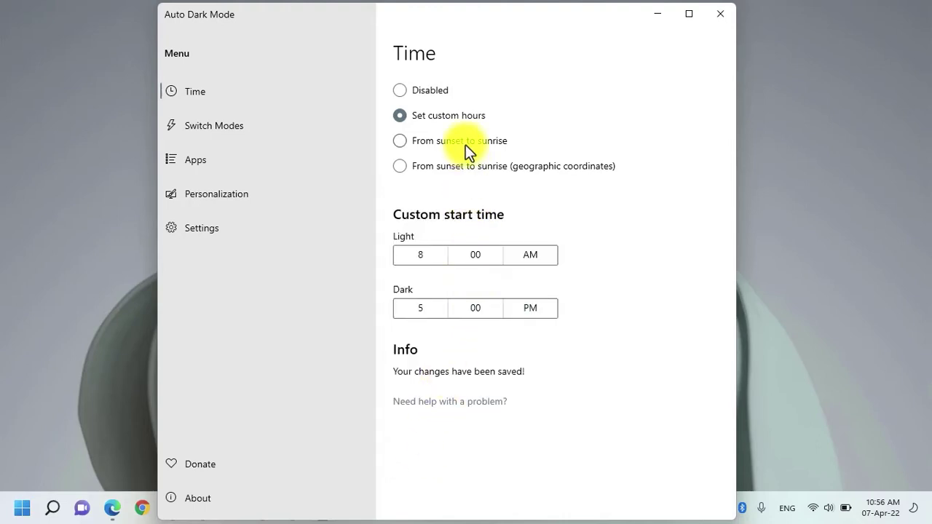
- Switch to sunset-to-sunrise scheduling and turn on Location services and app location access
{"action": "left_click", "coordinate": [420, 144]}
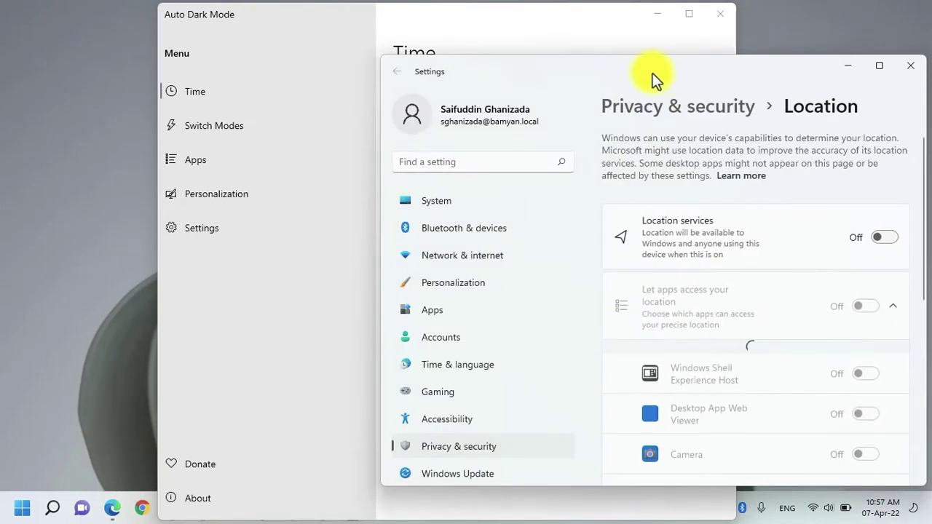
{"action": "left_click_drag", "start_coordinate": [651, 80], "coordinate": [485, 71]}
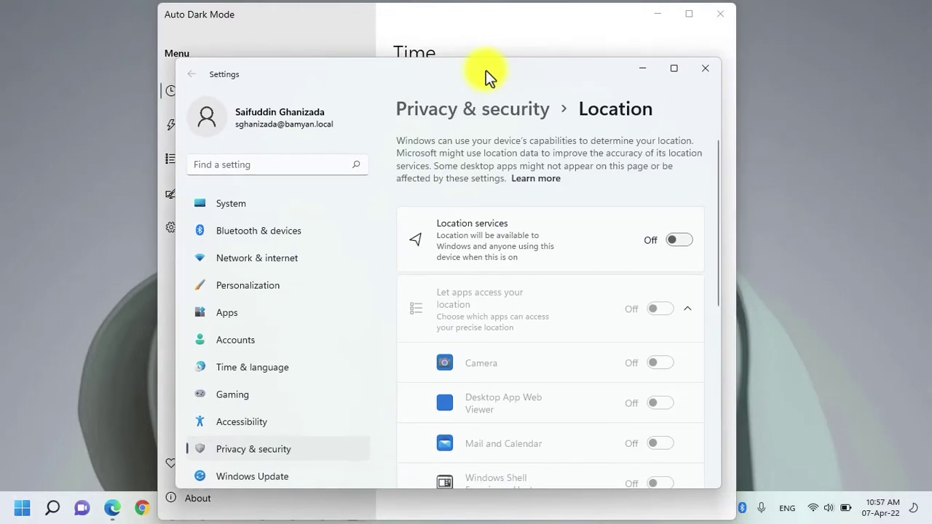
{"action": "left_click", "coordinate": [671, 241]}
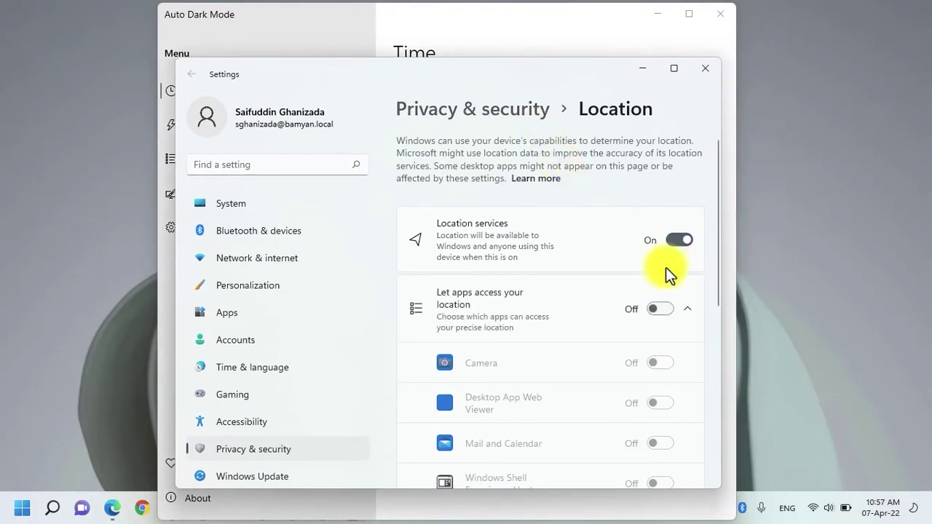
{"action": "left_click", "coordinate": [654, 310]}
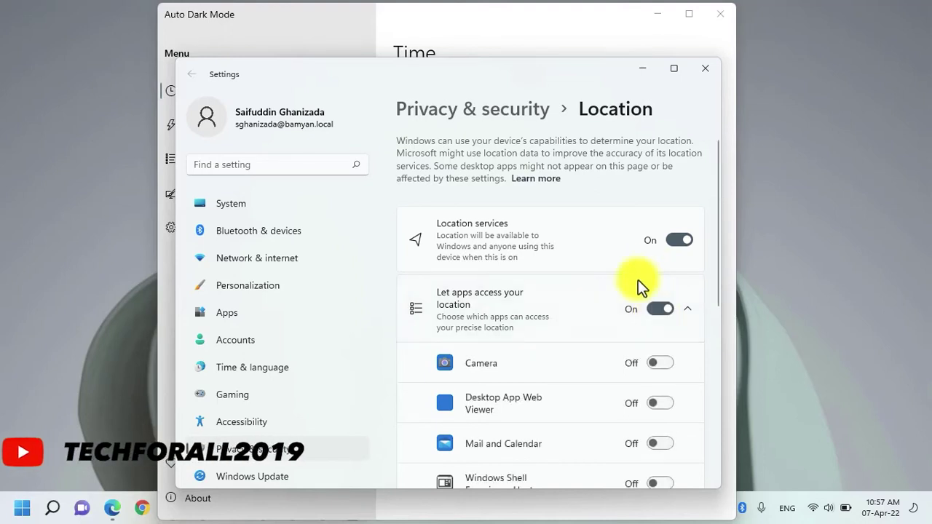
{"action": "scroll", "coordinate": [605, 299], "scroll_direction": "down", "scroll_amount": 5}
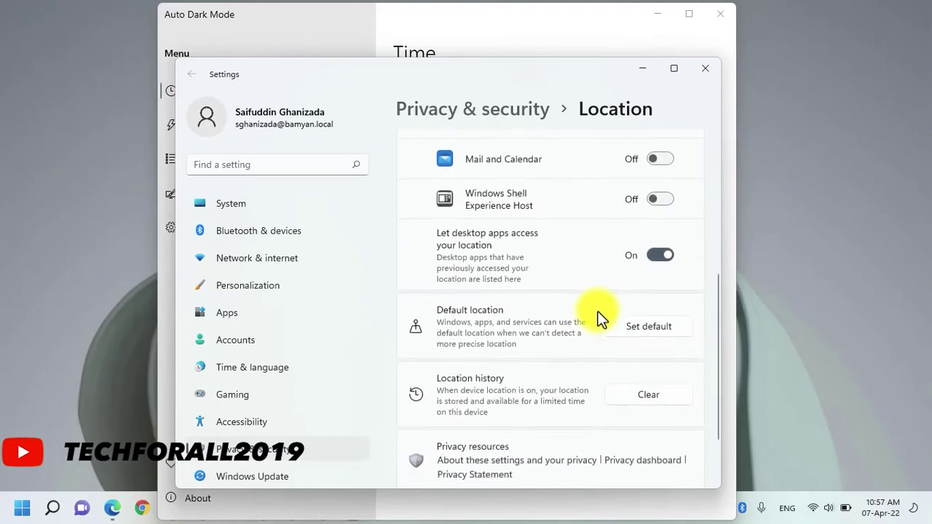
{"action": "scroll", "coordinate": [608, 364], "scroll_direction": "up", "scroll_amount": 5}
- Back in Auto Dark Mode, choose geographic-coordinates scheduling and open the LatLong.net coordinates finder
{"action": "left_click", "coordinate": [640, 68]}
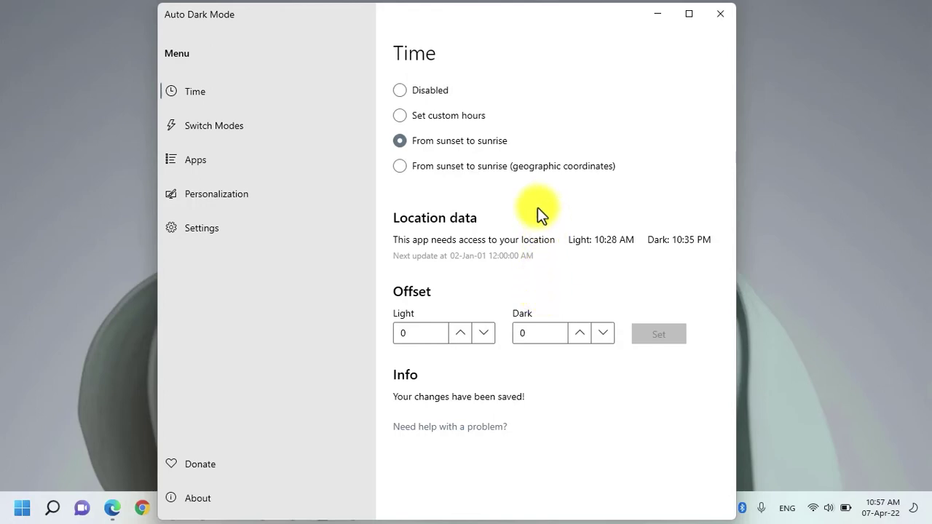
{"action": "left_click", "coordinate": [453, 167]}
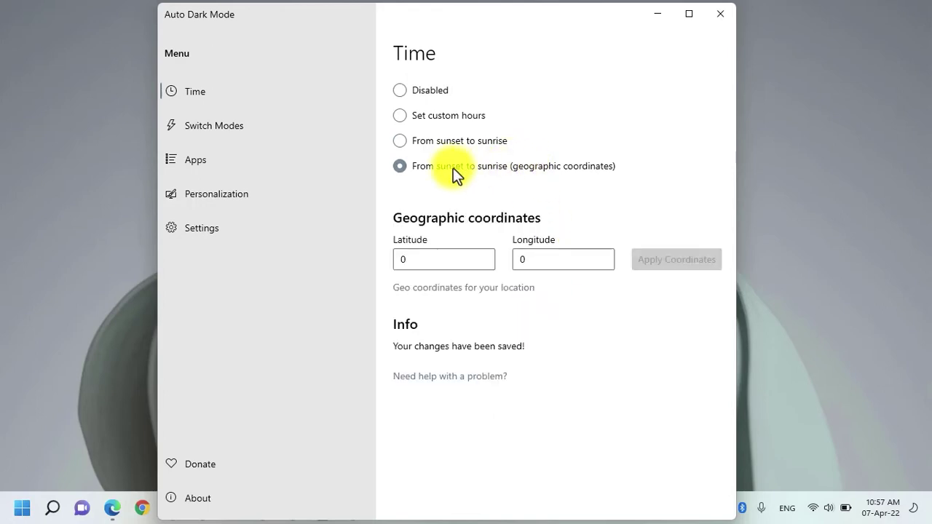
{"action": "left_click", "coordinate": [473, 291]}
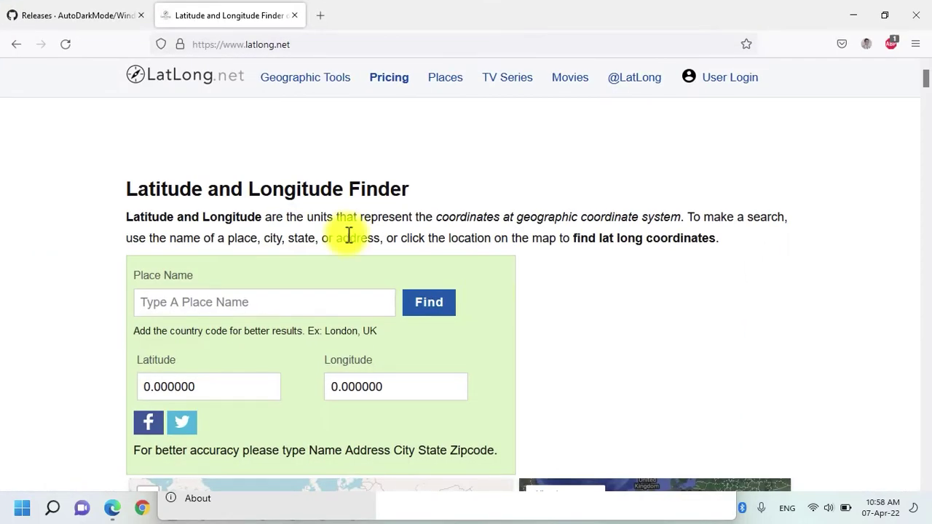
- Look up Kabul Afghanistan on LatLong.net and select its latitude 34.555347
{"action": "left_click", "coordinate": [337, 303]}
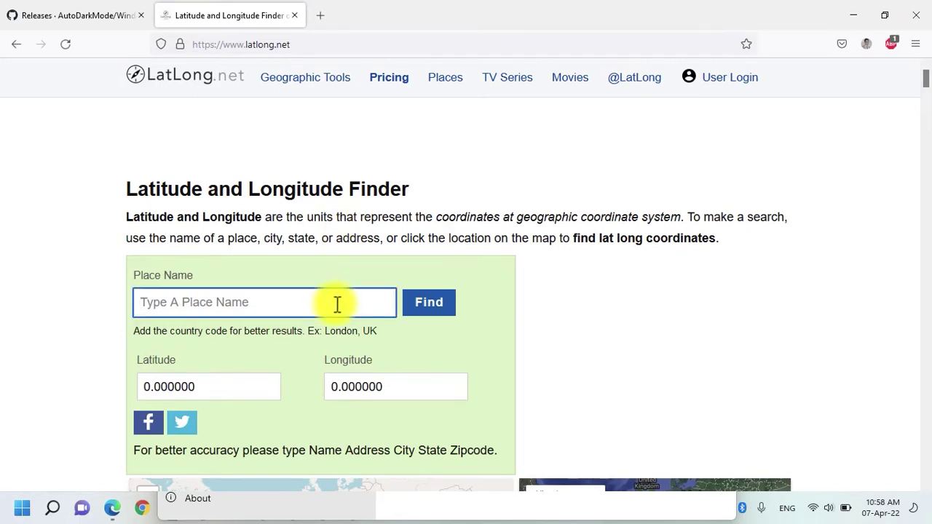
{"action": "type", "text": "Kabul Af"}
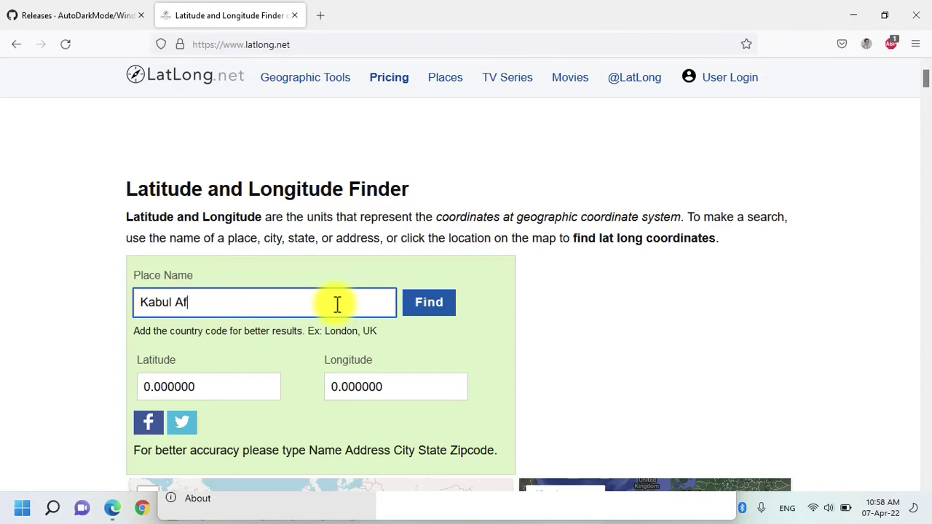
{"action": "type", "text": "ghanistan"}
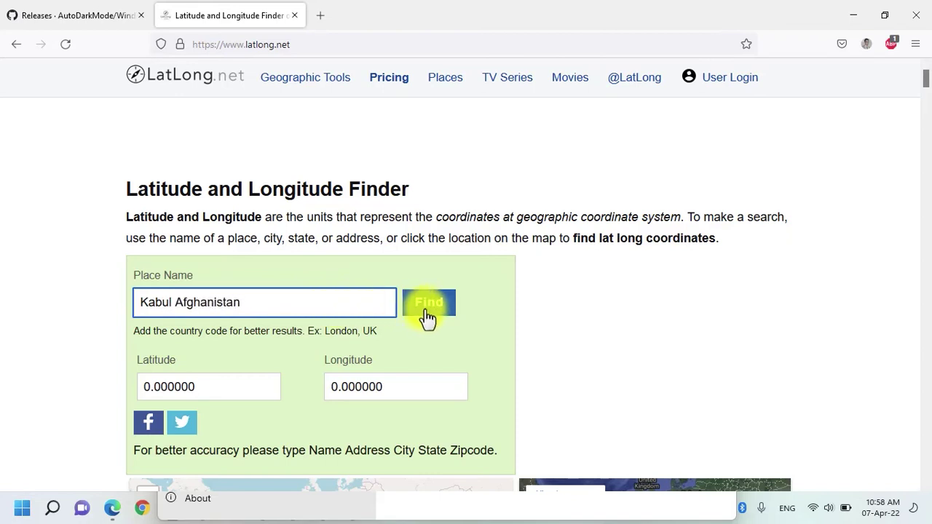
{"action": "left_click", "coordinate": [429, 318]}
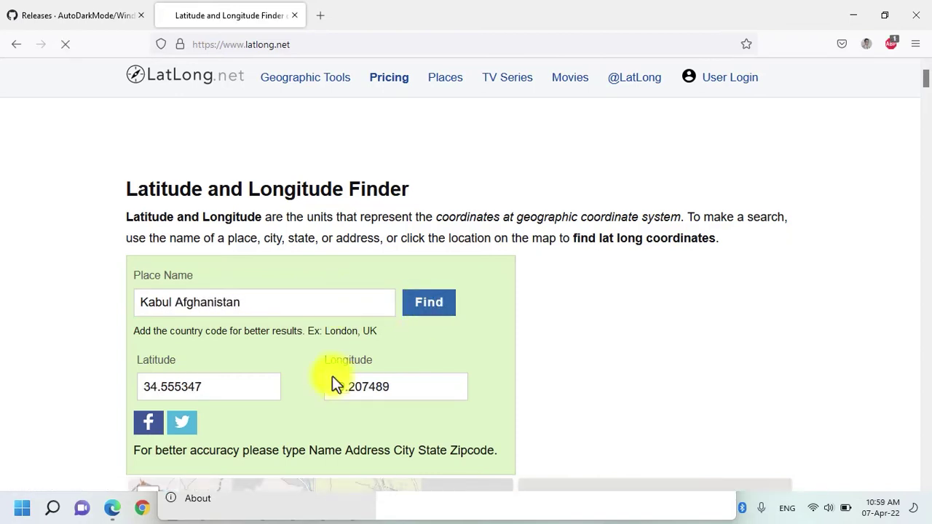
{"action": "left_click_drag", "start_coordinate": [240, 389], "coordinate": [142, 384]}
{"action": "key", "text": "ctrl+c"}
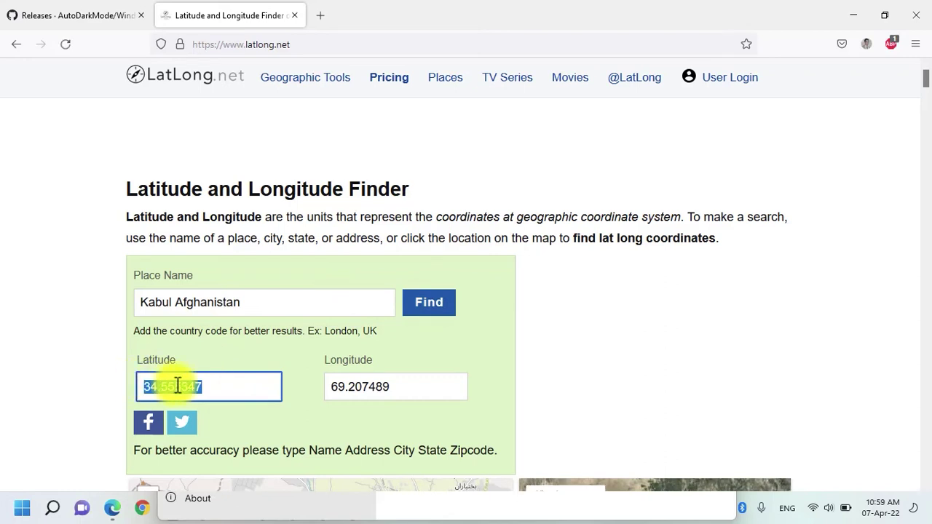
- Paste latitude 34.555347 into Auto Dark Mode's Latitude field
{"action": "key", "text": "alt+Tab"}
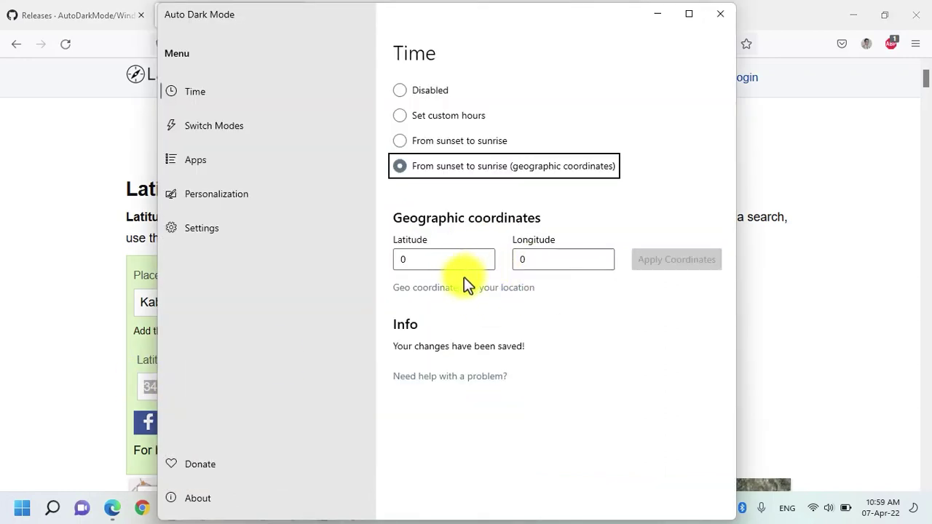
{"action": "left_click", "coordinate": [450, 258]}
{"action": "key", "text": "ctrl+a"}
{"action": "key", "text": "ctrl+v"}
- Copy longitude 69.207489 into the Longitude field and apply the coordinates
{"action": "key", "text": "alt+Tab"}
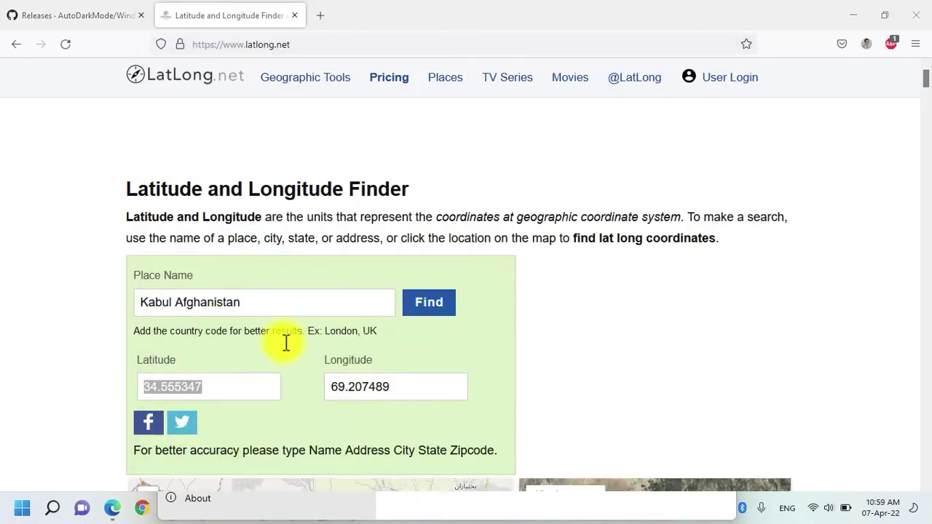
{"action": "left_click", "coordinate": [382, 377]}
{"action": "key", "text": "ctrl+a"}
{"action": "key", "text": "ctrl+c"}
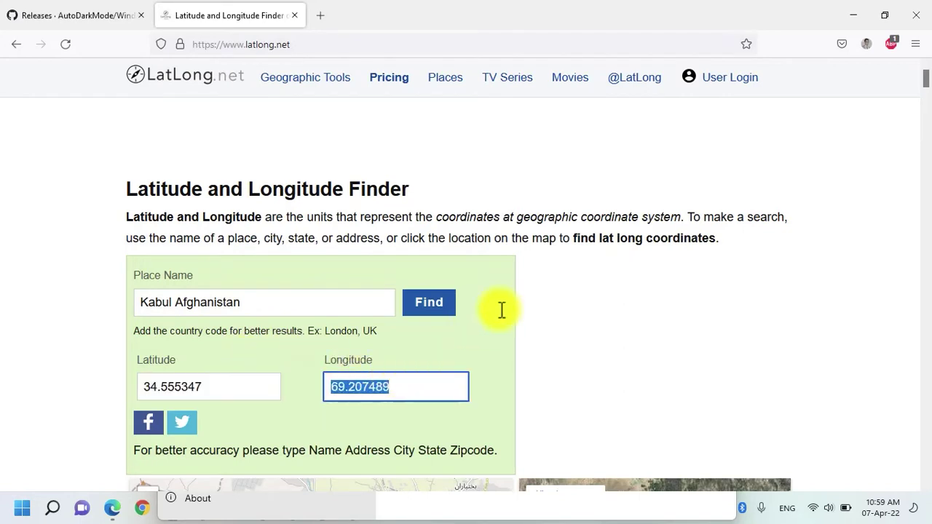
{"action": "key", "text": "alt+Tab"}
{"action": "left_click", "coordinate": [552, 259]}
{"action": "key", "text": "ctrl+a"}
{"action": "key", "text": "ctrl+v"}
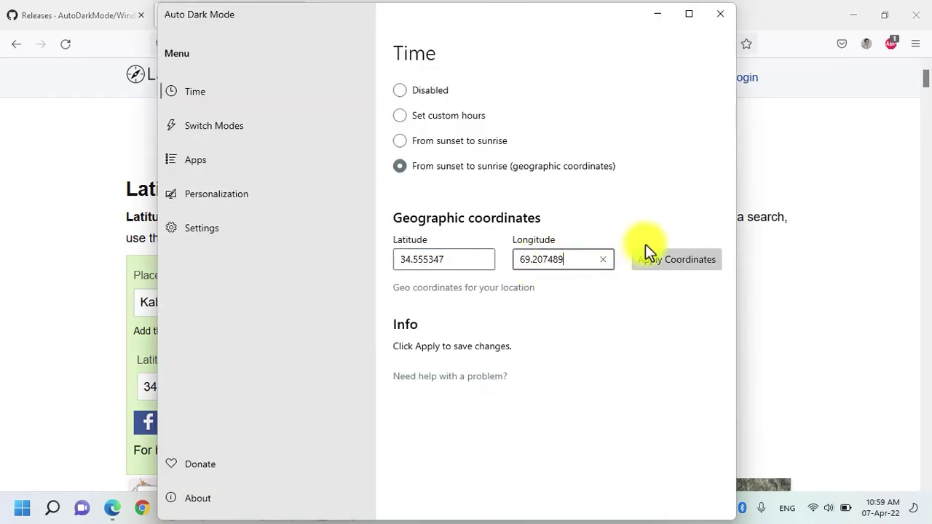
{"action": "left_click", "coordinate": [675, 263]}
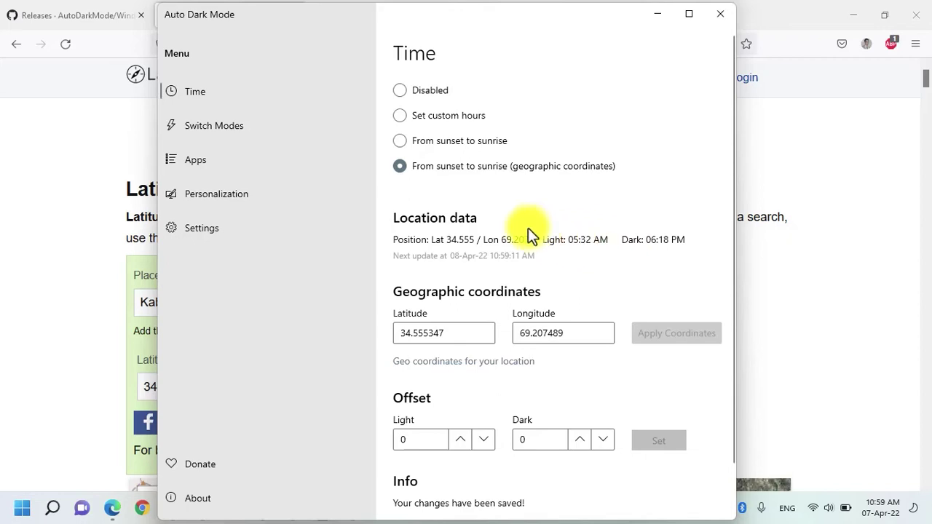
- On Switch Modes, leave the gaming delay off and enable dark mode when unplugged
{"action": "left_click", "coordinate": [257, 125]}
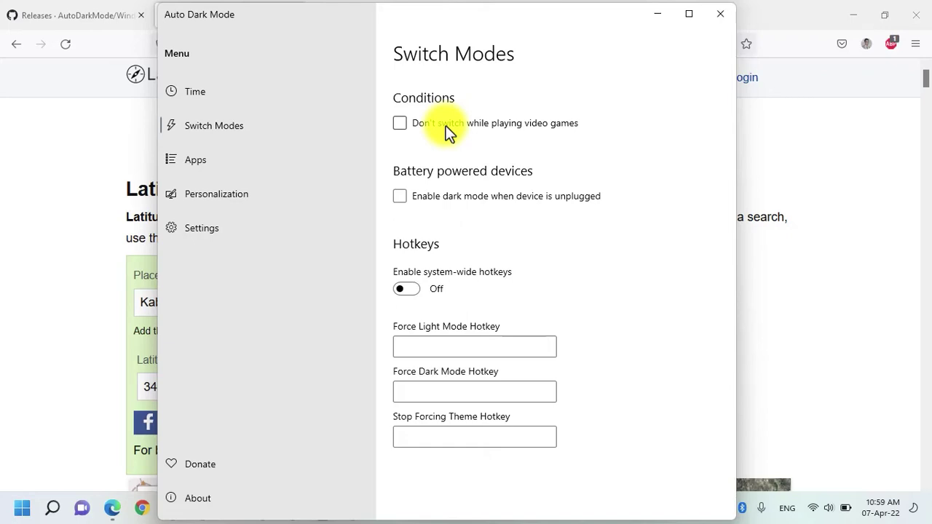
{"action": "left_click", "coordinate": [398, 124]}
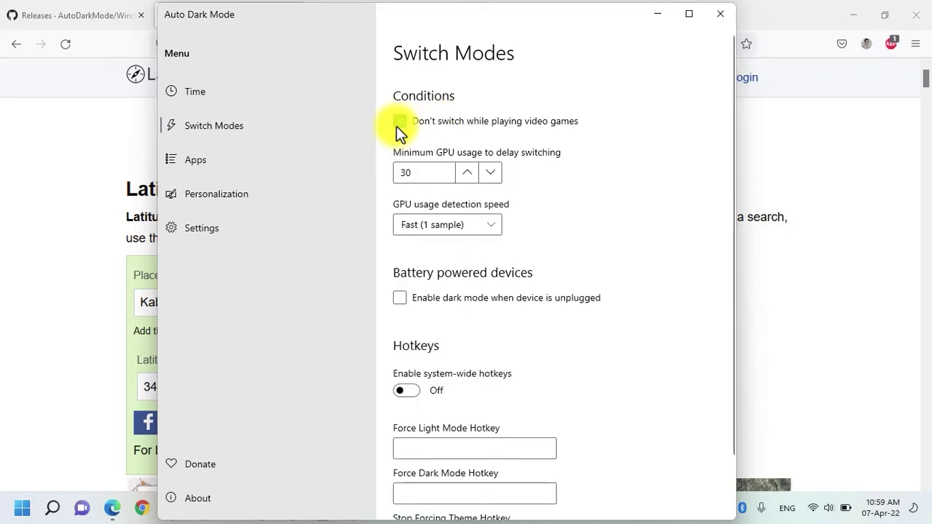
{"action": "left_click", "coordinate": [396, 126]}
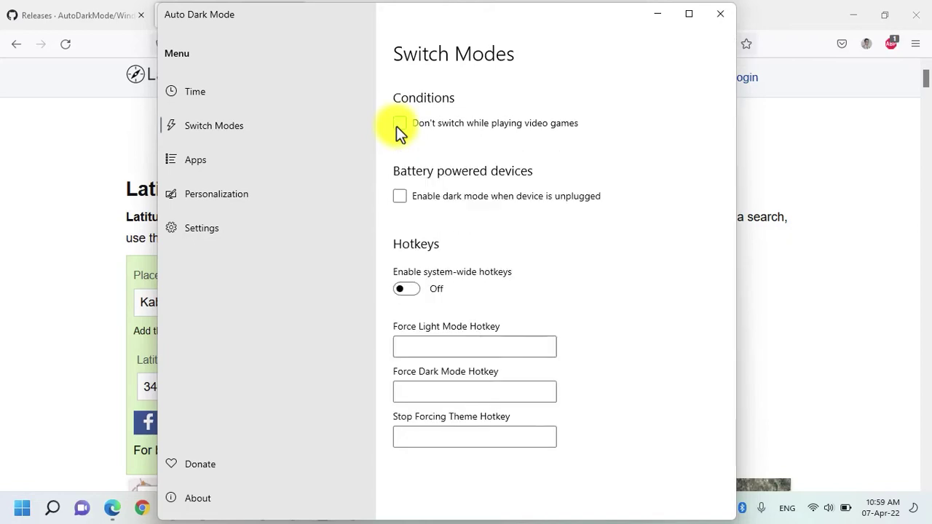
{"action": "left_click", "coordinate": [397, 126]}
{"action": "left_click", "coordinate": [396, 126]}
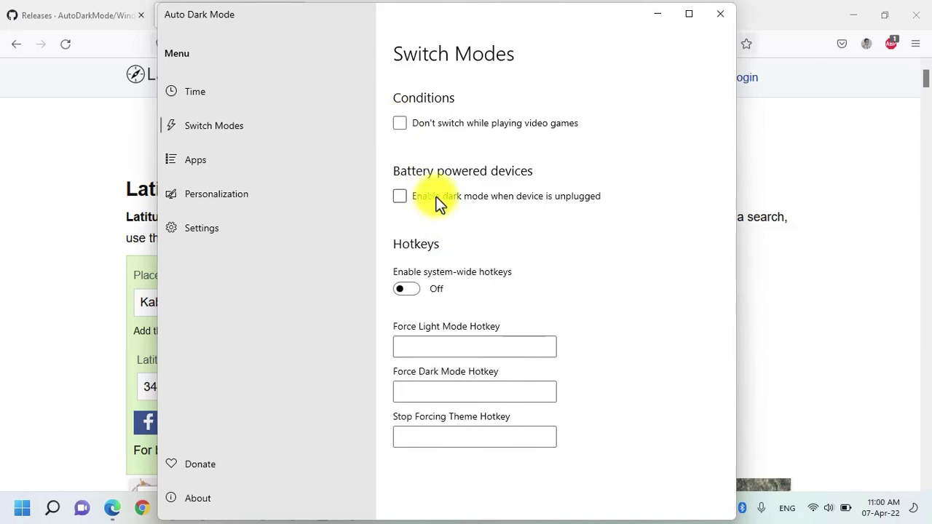
{"action": "left_click", "coordinate": [435, 196]}
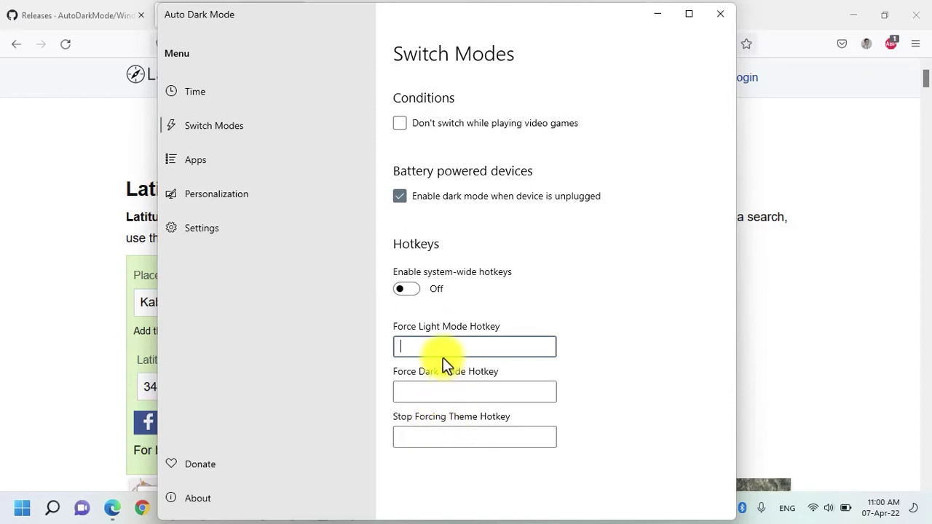
- Try the hotkey boxes and system-wide hotkeys toggle, leaving system-wide hotkeys off
{"action": "left_click", "coordinate": [453, 391]}
{"action": "left_click", "coordinate": [459, 436]}
{"action": "left_click", "coordinate": [411, 290]}
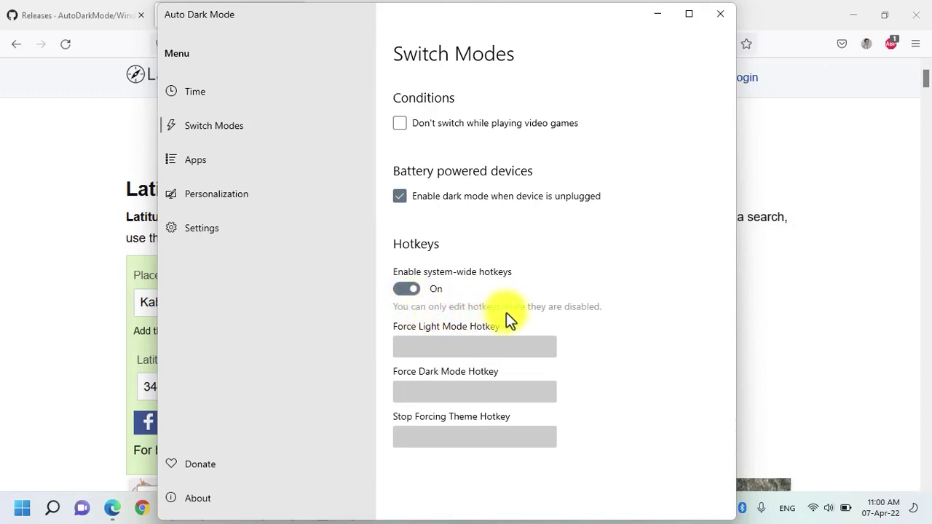
{"action": "left_click", "coordinate": [414, 291]}
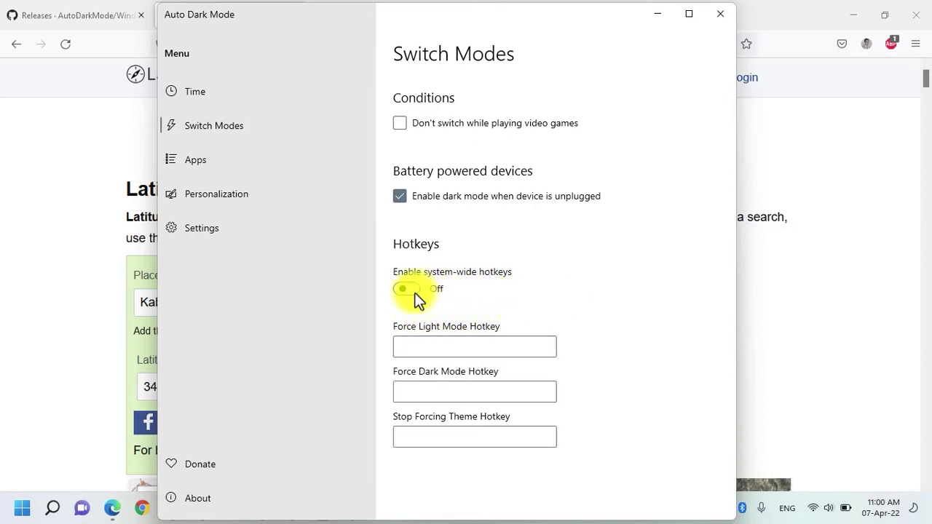
- On the Apps page, keep Apps and System on Adapt to system and Office theming disabled
{"action": "left_click", "coordinate": [284, 159]}
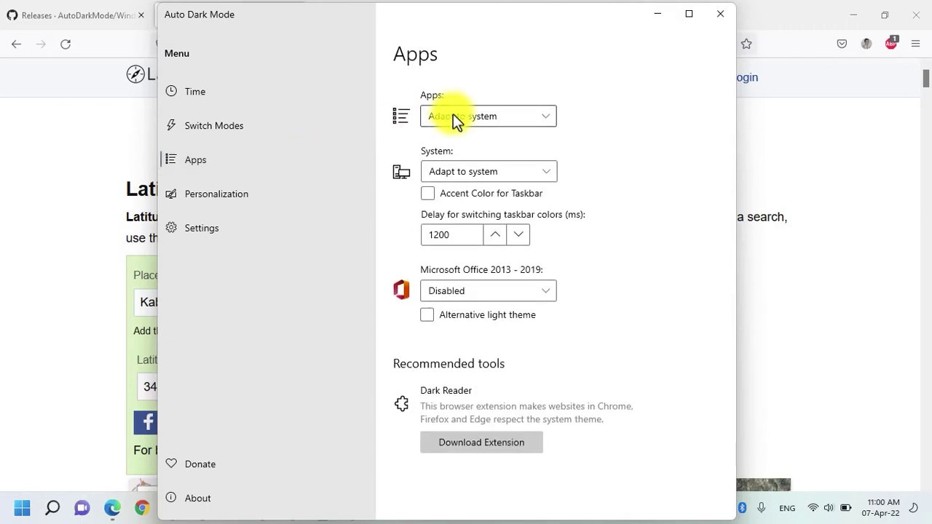
{"action": "left_click", "coordinate": [541, 120]}
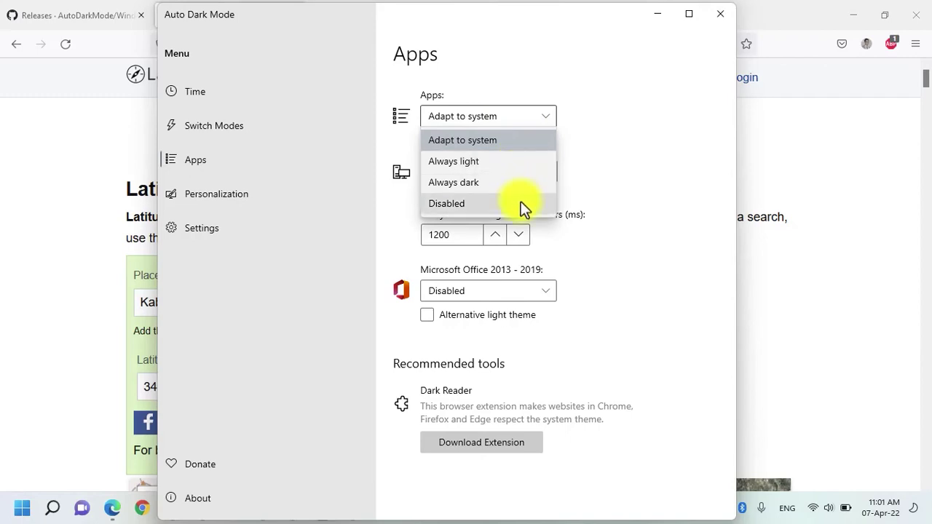
{"action": "left_click", "coordinate": [508, 142]}
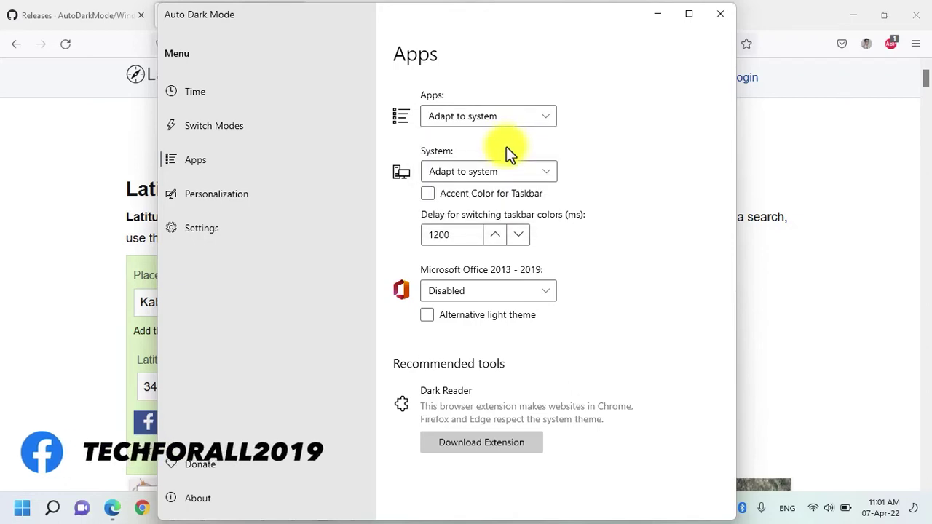
{"action": "left_click", "coordinate": [521, 173]}
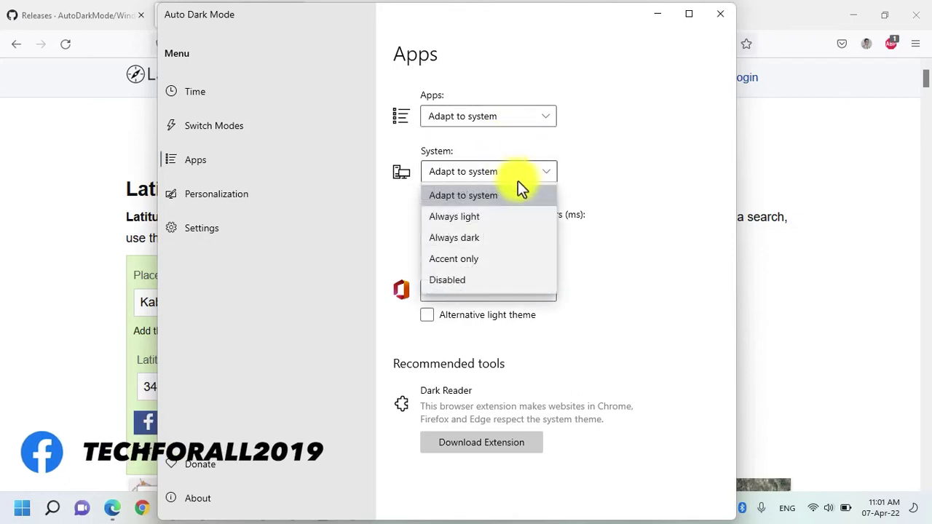
{"action": "left_click", "coordinate": [516, 191]}
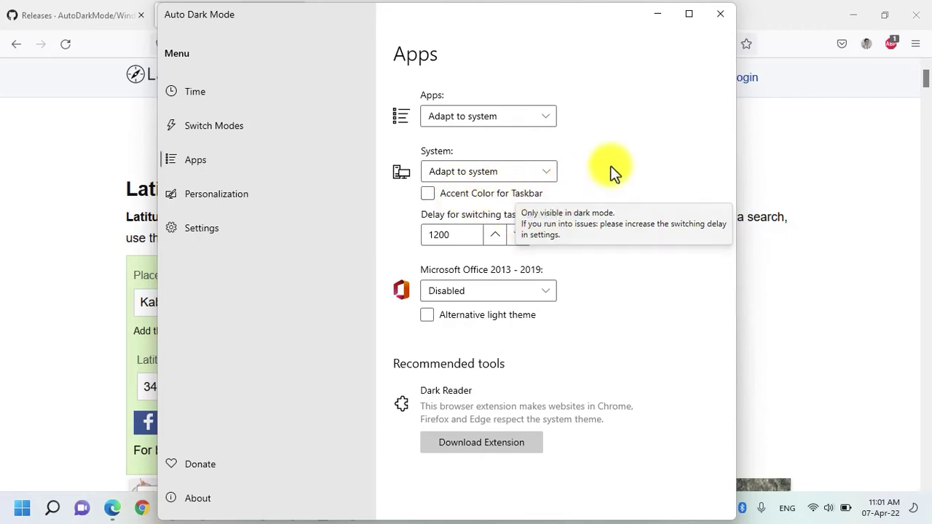
{"action": "left_click", "coordinate": [545, 290]}
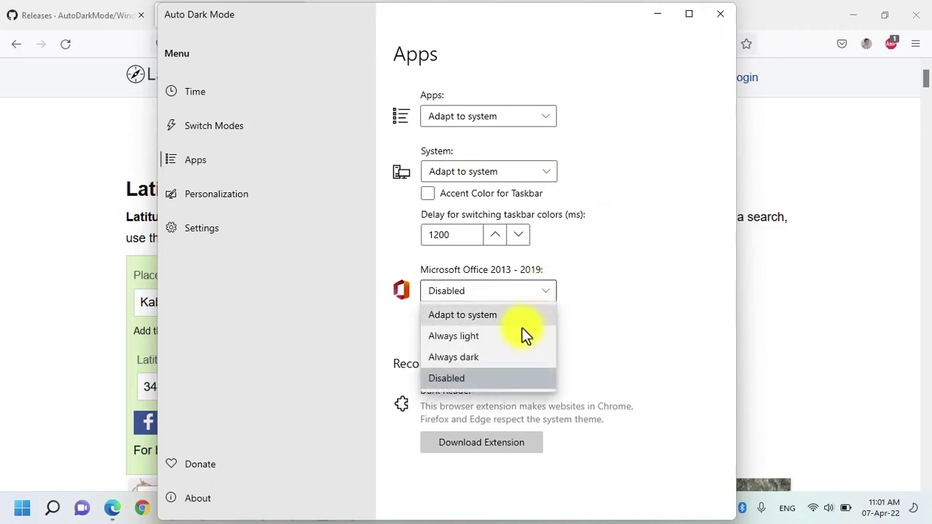
{"action": "left_click", "coordinate": [609, 292]}
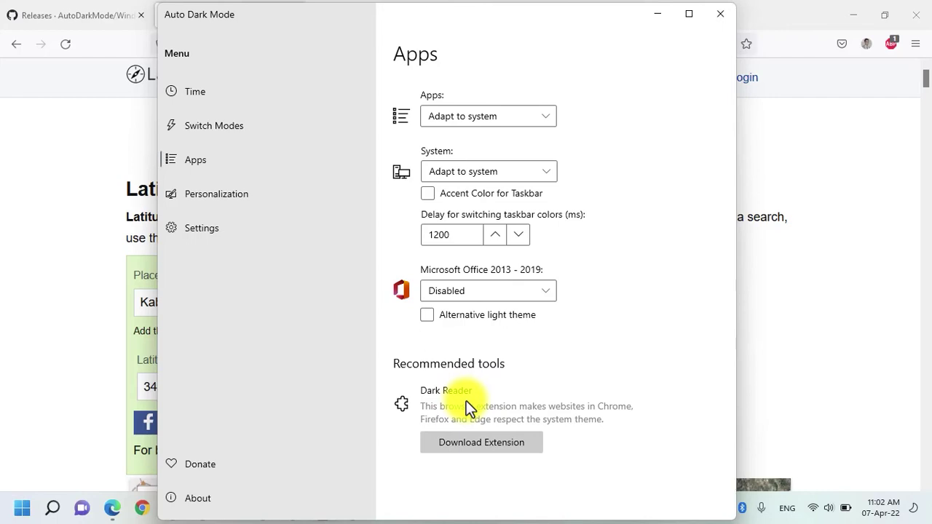
- Enable wallpaper switching with Light Theme, Picture (multiple monitors) and monitor BOE07C6 - 265988
{"action": "left_click", "coordinate": [250, 200]}
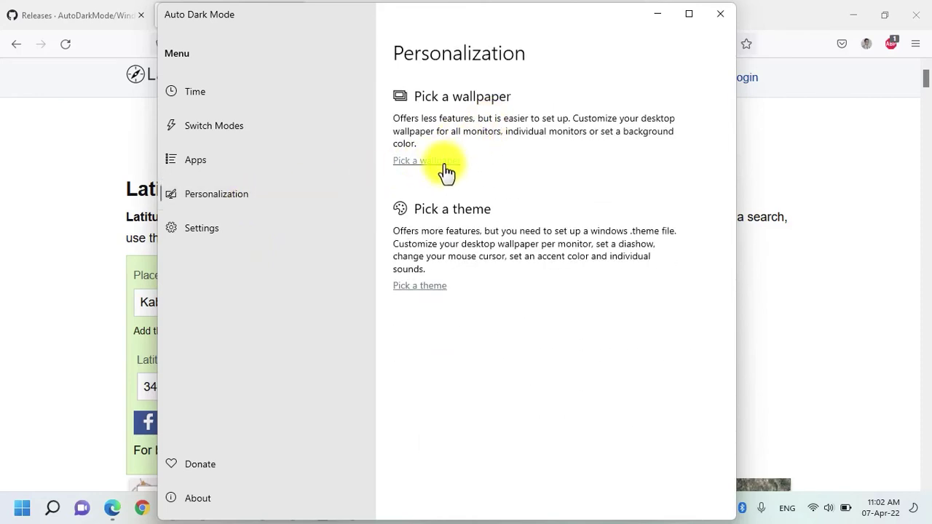
{"action": "left_click", "coordinate": [444, 166]}
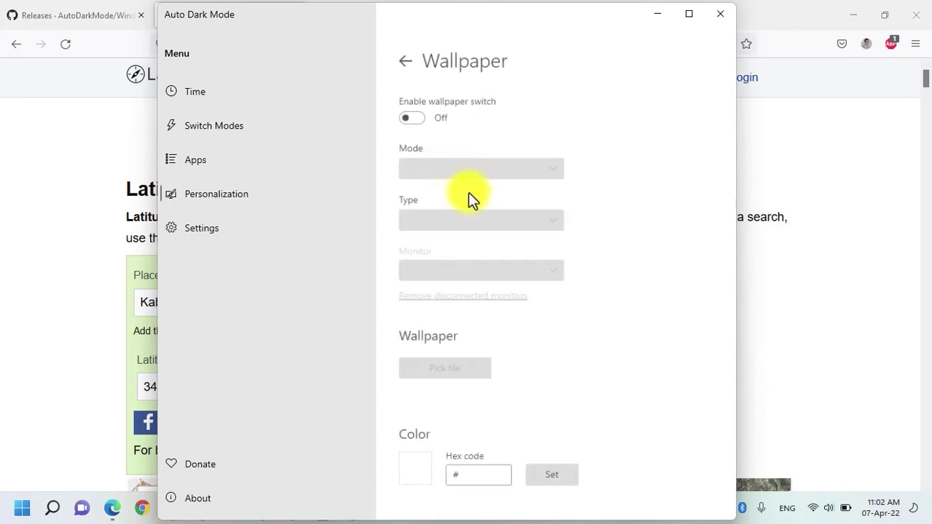
{"action": "left_click", "coordinate": [408, 113]}
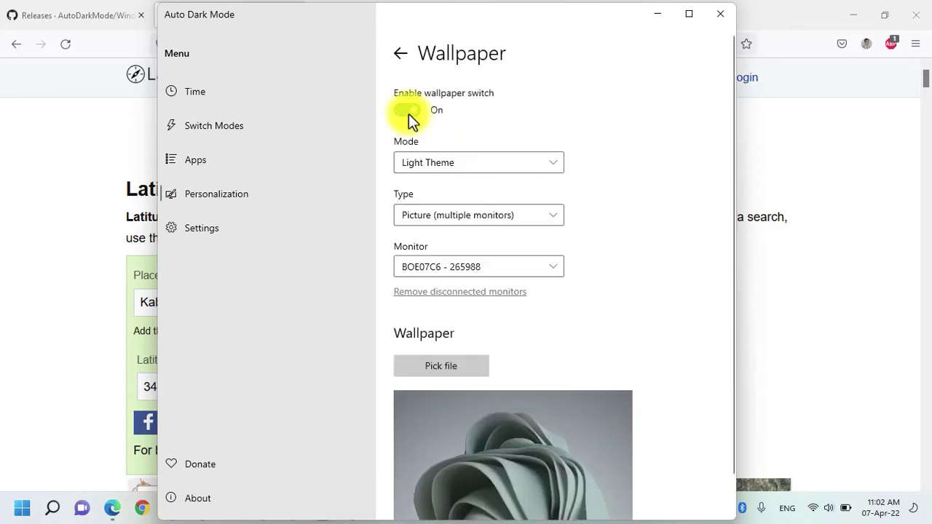
{"action": "left_click", "coordinate": [505, 163]}
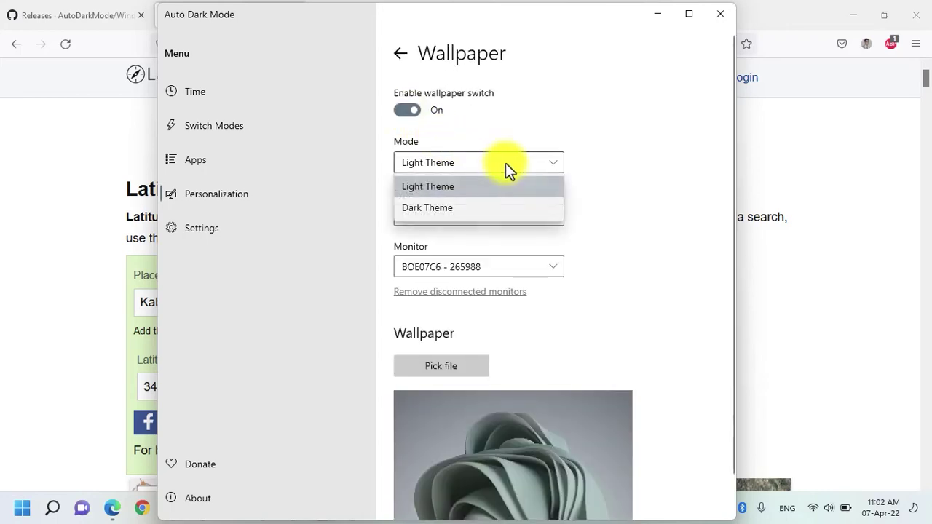
{"action": "left_click", "coordinate": [579, 154]}
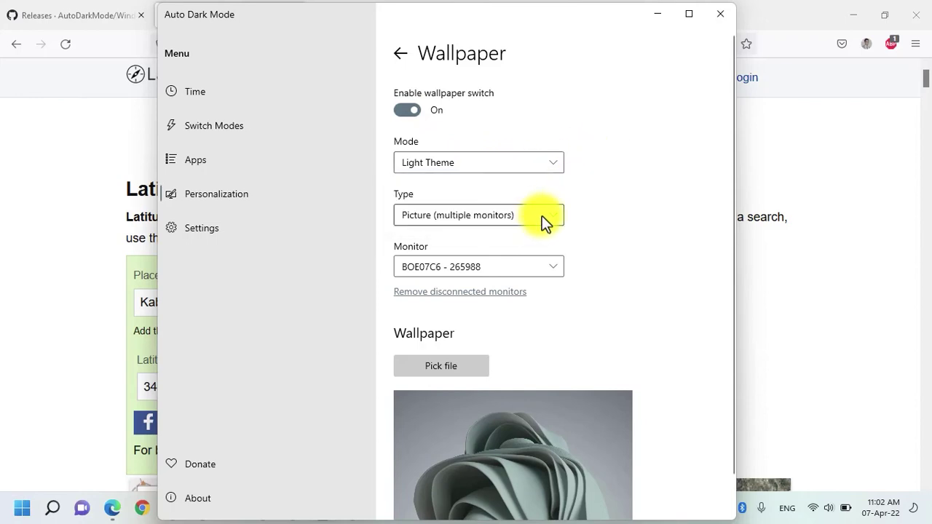
{"action": "left_click", "coordinate": [538, 220]}
{"action": "left_click", "coordinate": [538, 220]}
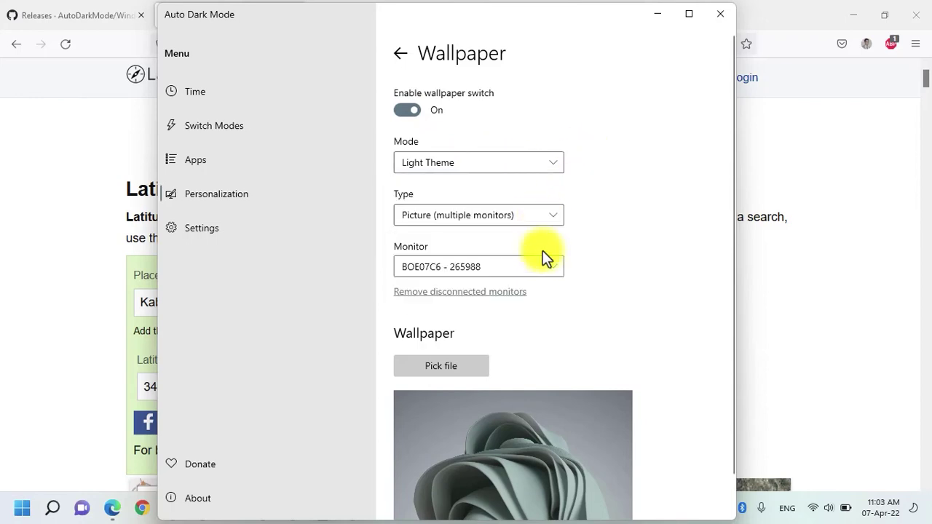
{"action": "left_click", "coordinate": [543, 267]}
{"action": "left_click", "coordinate": [543, 267]}
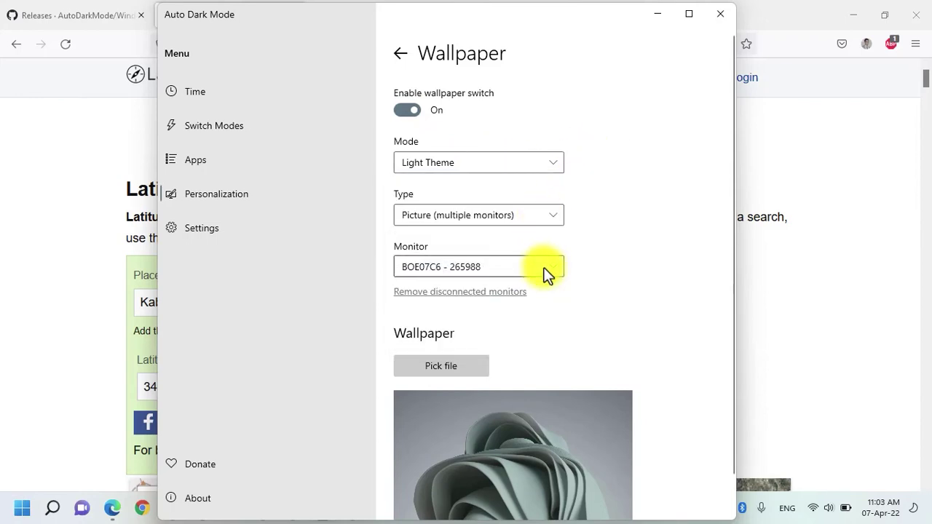
- Cancel the wallpaper file picker and turn the wallpaper switch off
{"action": "scroll", "coordinate": [545, 332], "scroll_direction": "down", "scroll_amount": 1}
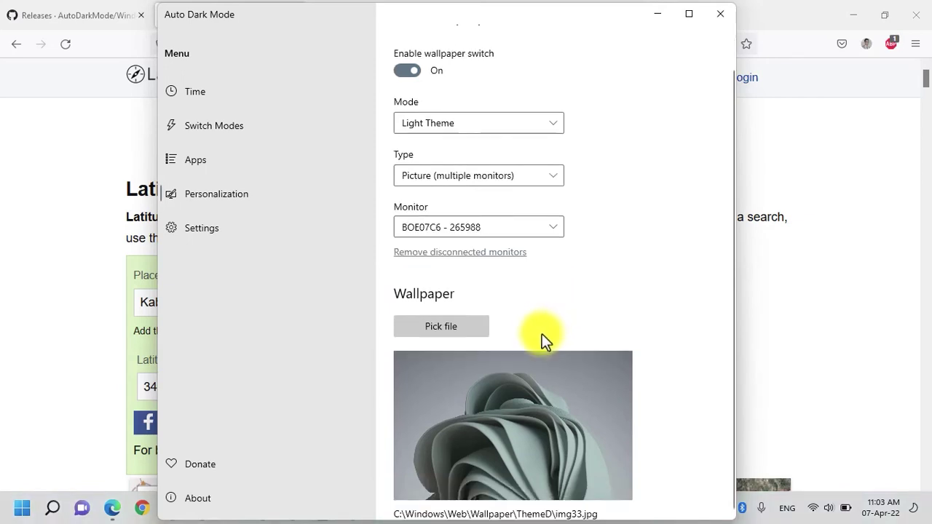
{"action": "left_click", "coordinate": [449, 326]}
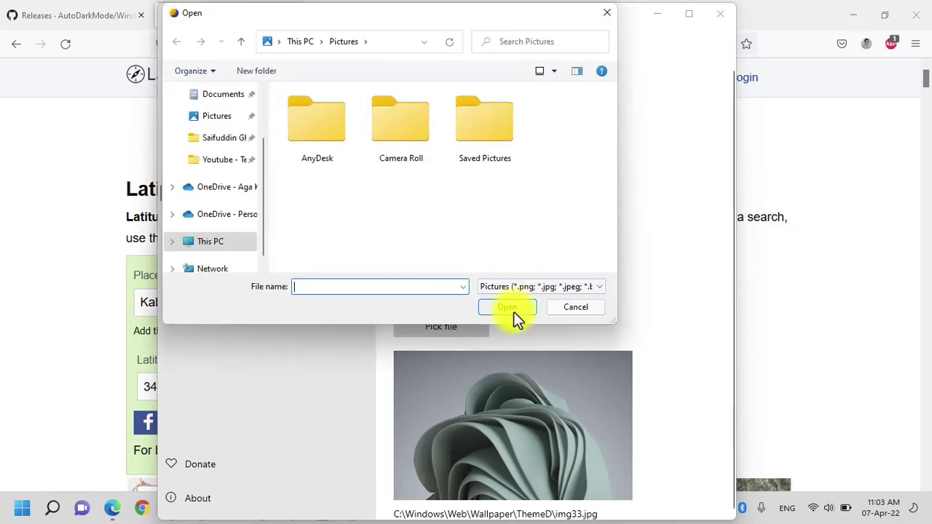
{"action": "left_click", "coordinate": [559, 308]}
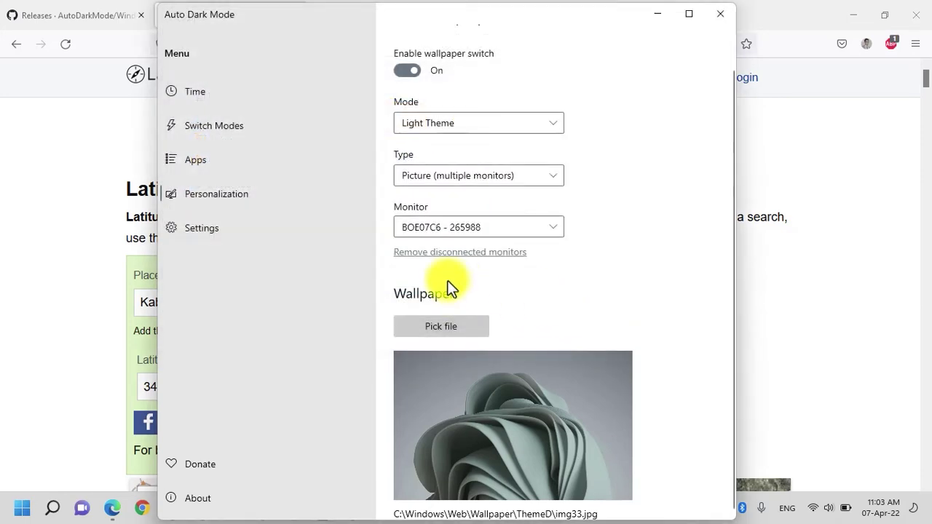
{"action": "left_click", "coordinate": [412, 69]}
{"action": "scroll", "coordinate": [447, 78], "scroll_direction": "up", "scroll_amount": 2}
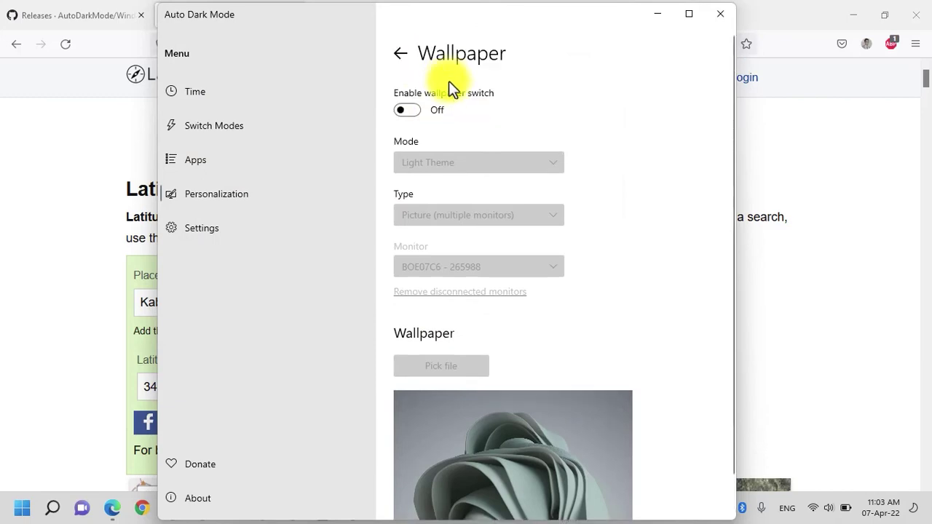
- Go back to Personalization, open the Windows theme setup, and turn its switch on
{"action": "left_click", "coordinate": [399, 55]}
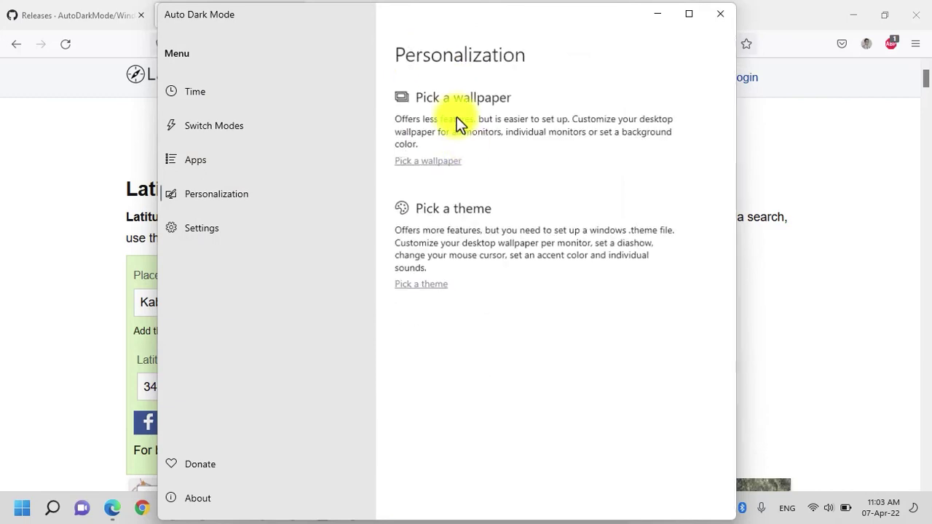
{"action": "left_click", "coordinate": [436, 285]}
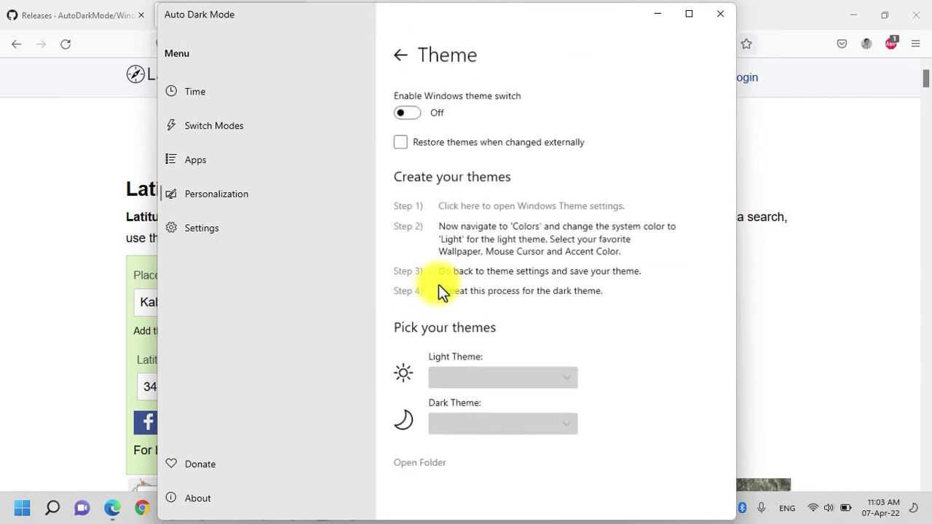
{"action": "left_click", "coordinate": [414, 112]}
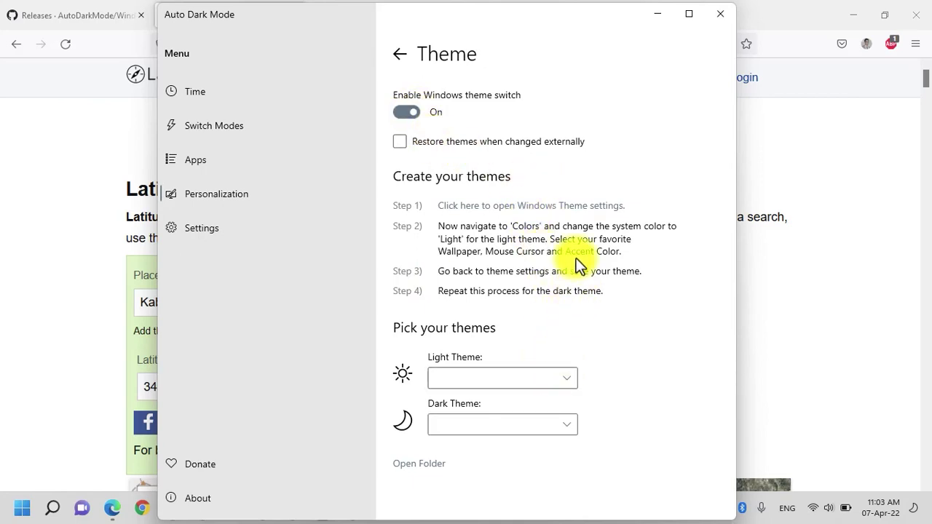
- Browse the light and dark theme lists without picking any, then switch the Windows theme off
{"action": "left_click", "coordinate": [567, 380]}
{"action": "left_click", "coordinate": [614, 381]}
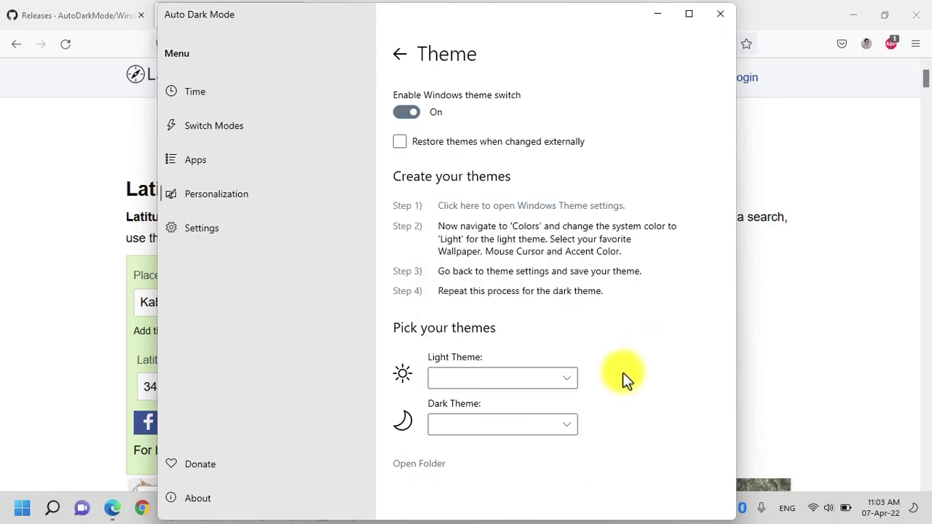
{"action": "left_click", "coordinate": [570, 424]}
{"action": "left_click", "coordinate": [644, 383]}
{"action": "left_click", "coordinate": [569, 375]}
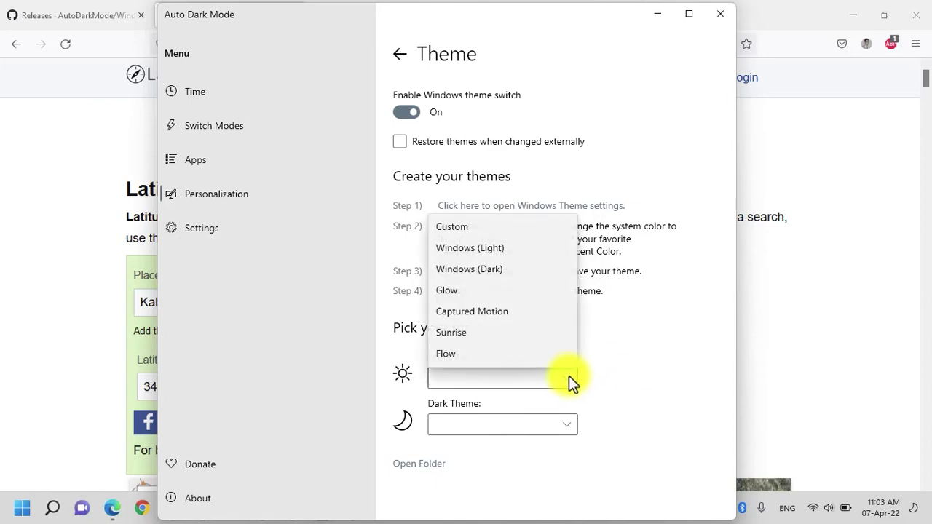
{"action": "left_click", "coordinate": [575, 425]}
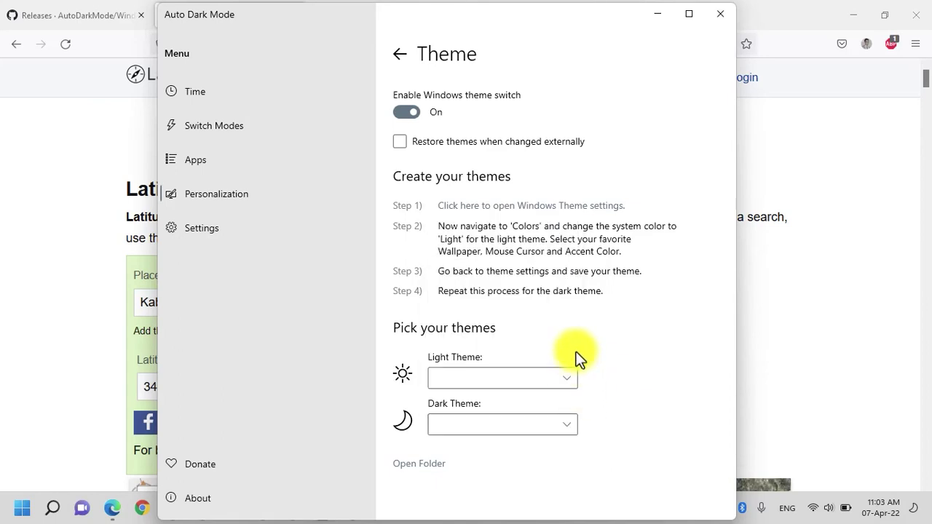
{"action": "left_click", "coordinate": [415, 112]}
{"action": "left_click", "coordinate": [400, 57]}
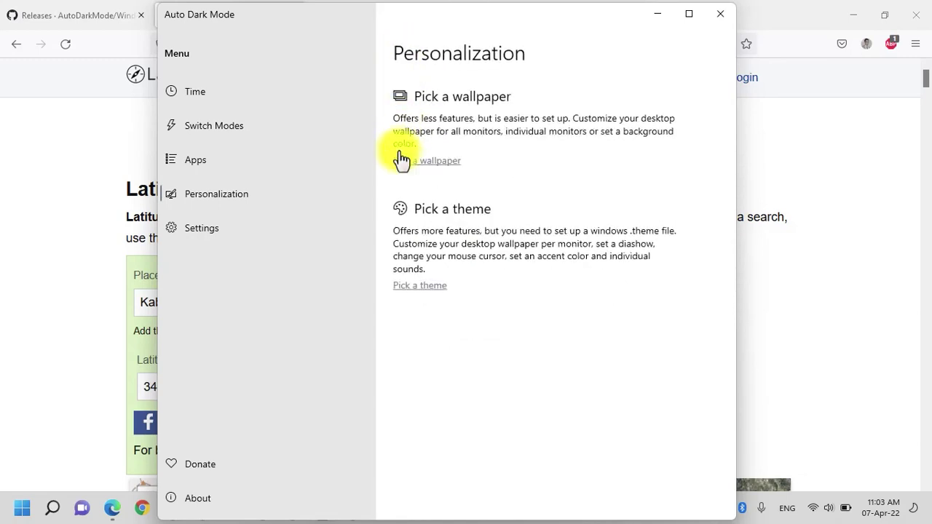
- Open Auto Dark Mode's general Settings page and scroll down to the Updates section
{"action": "left_click", "coordinate": [268, 233]}
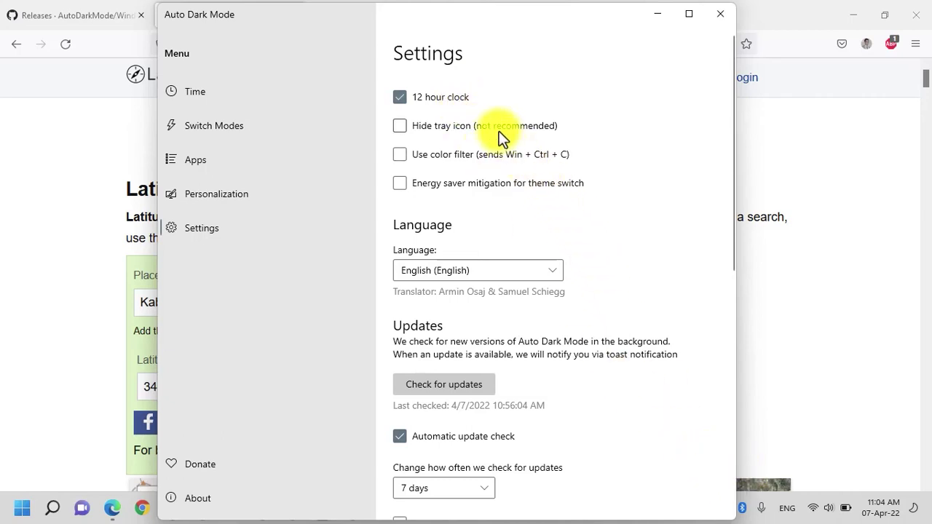
{"action": "mouse_move", "coordinate": [498, 182]}
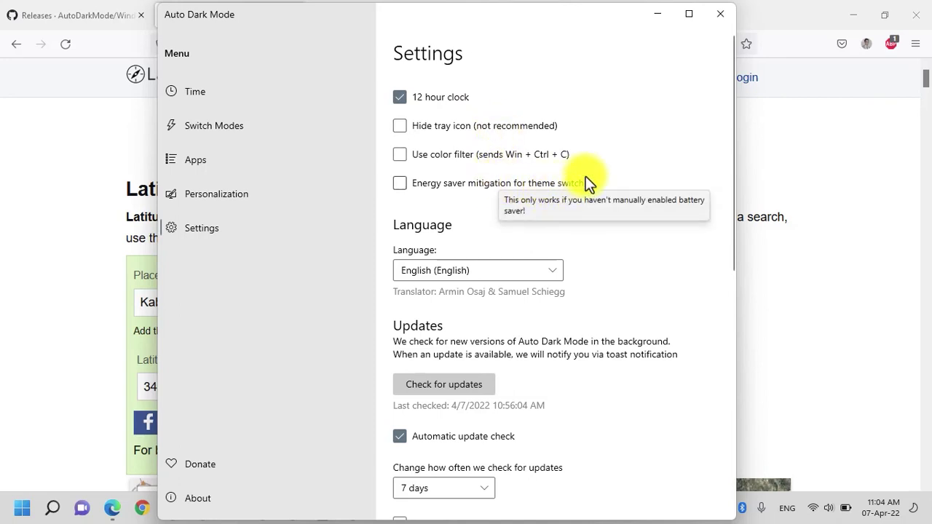
{"action": "scroll", "coordinate": [573, 250], "scroll_direction": "down", "scroll_amount": 3}
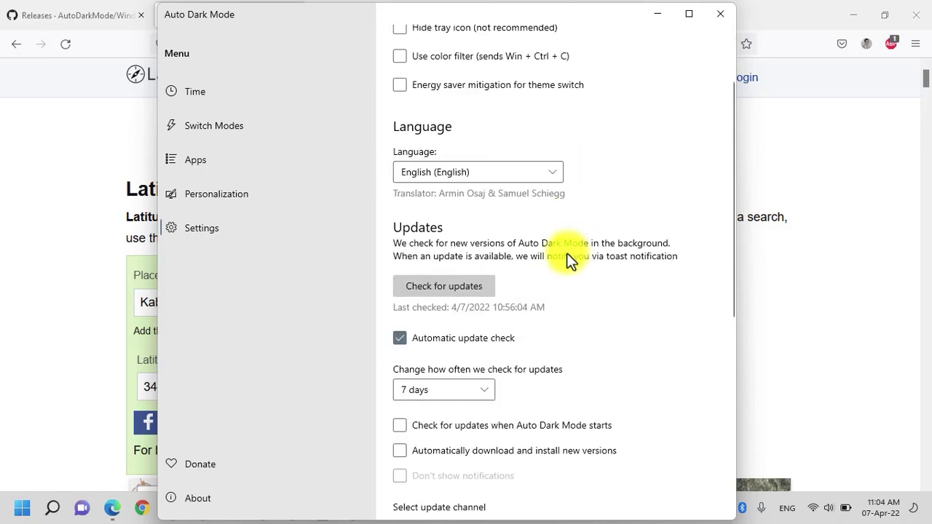
{"action": "scroll", "coordinate": [544, 201], "scroll_direction": "down", "scroll_amount": 5}
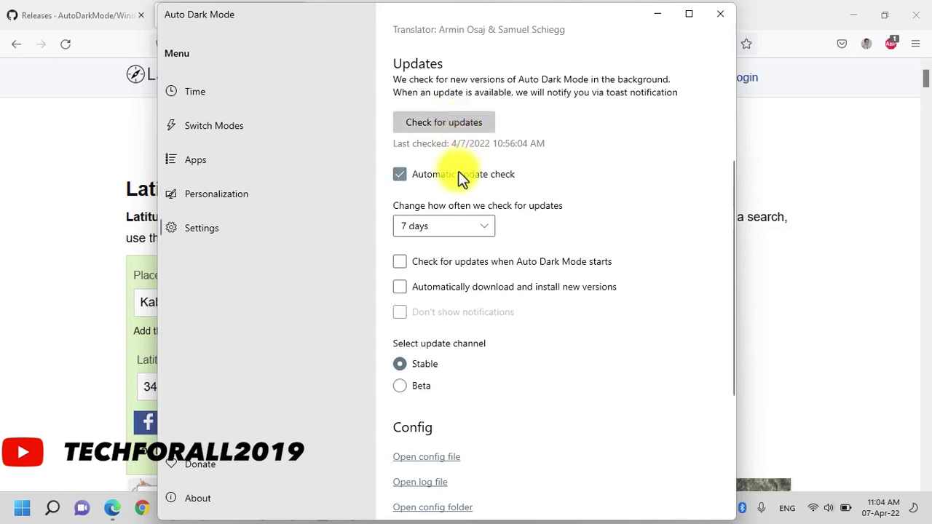
- Keep update checks every 7 days, enable automatic download and install, and turn off update notifications
{"action": "left_click", "coordinate": [400, 175]}
{"action": "left_click", "coordinate": [401, 175]}
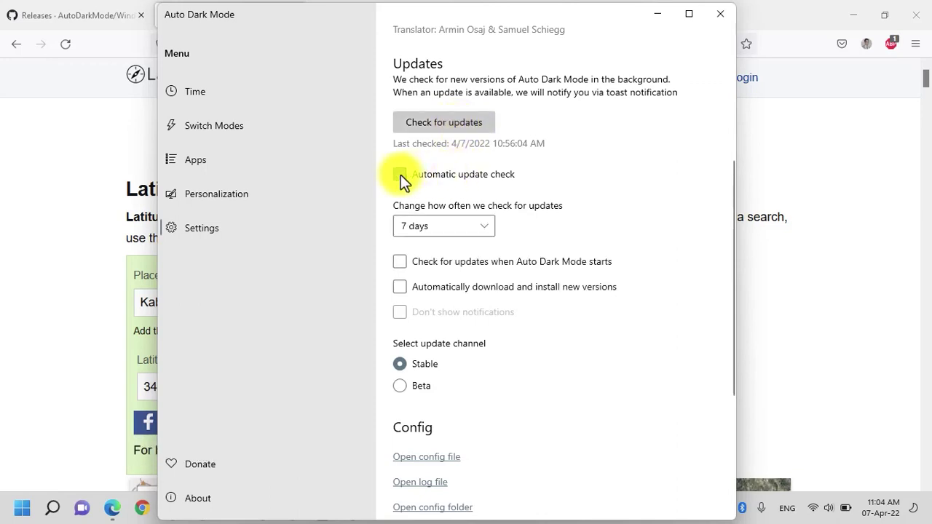
{"action": "left_click", "coordinate": [474, 222]}
{"action": "left_click", "coordinate": [474, 221]}
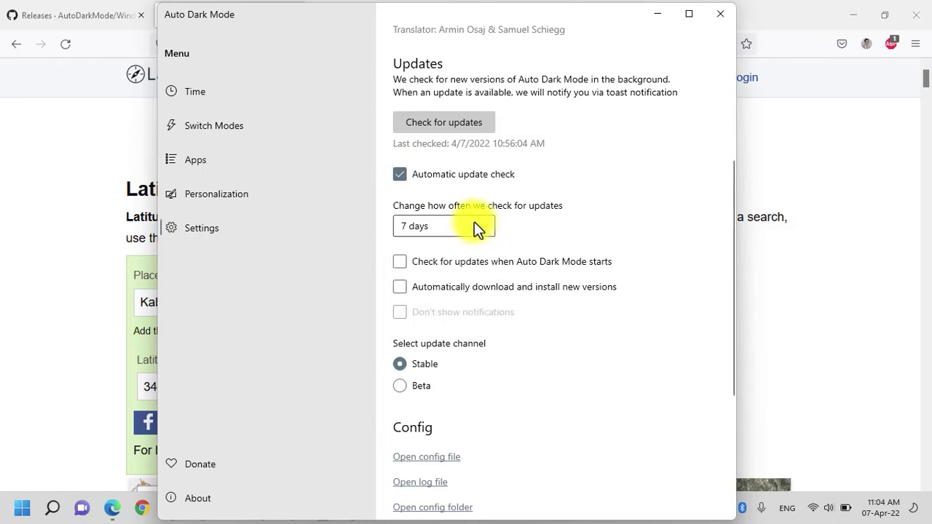
{"action": "left_click", "coordinate": [478, 264]}
{"action": "left_click", "coordinate": [478, 264]}
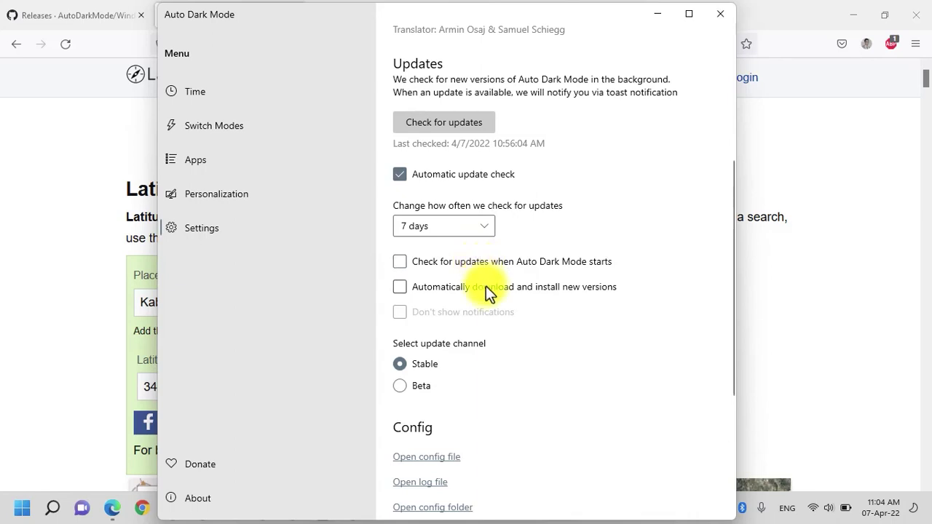
{"action": "left_click", "coordinate": [485, 286]}
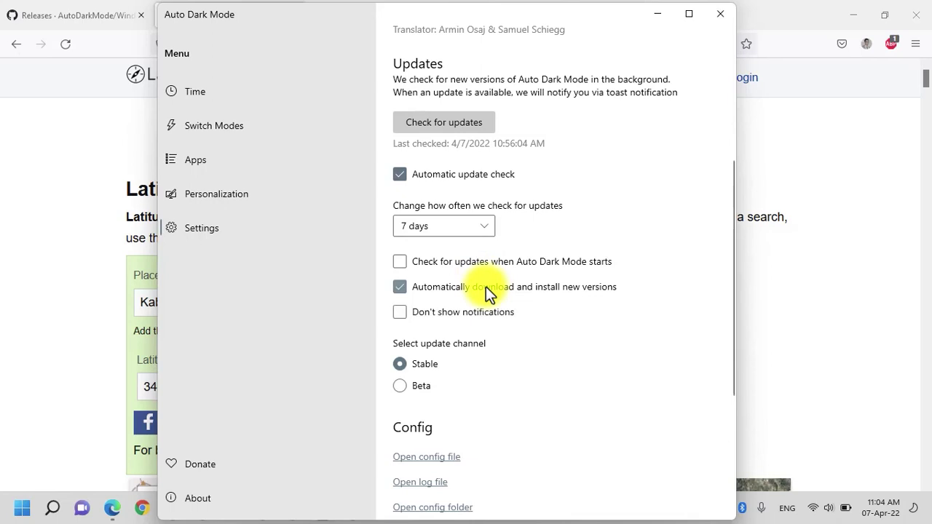
{"action": "left_click", "coordinate": [484, 312]}
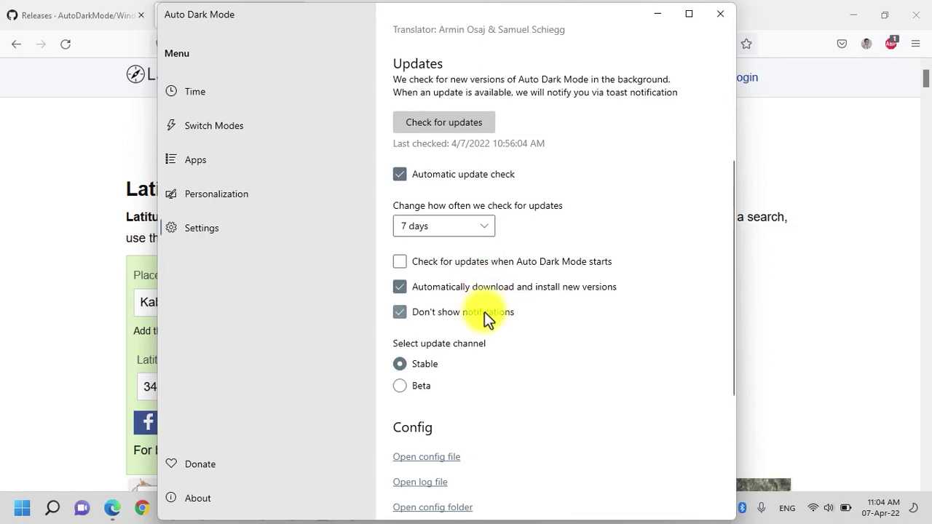
- Uncheck auto-install and Don't show notifications, then answer No so Windows autostart stays on
{"action": "left_click", "coordinate": [435, 310]}
{"action": "left_click", "coordinate": [438, 291]}
{"action": "scroll", "coordinate": [437, 292], "scroll_direction": "down", "scroll_amount": 2}
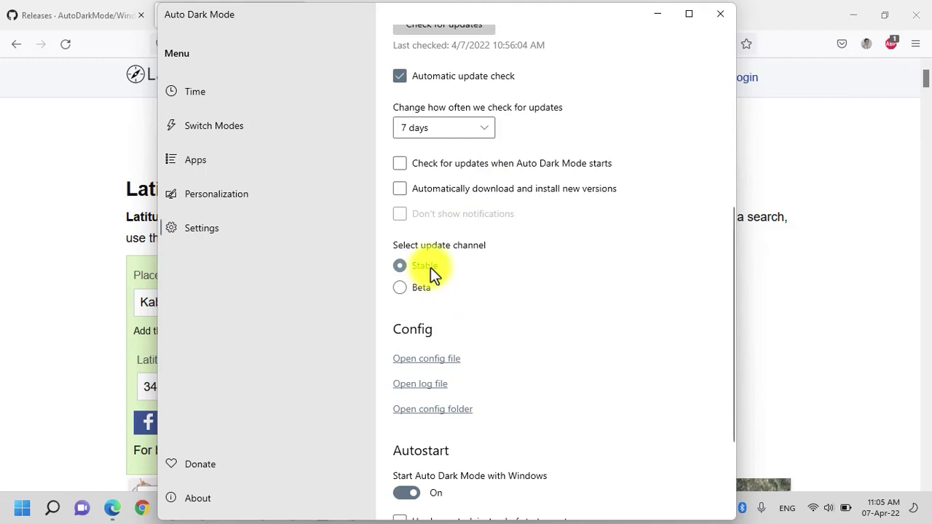
{"action": "scroll", "coordinate": [470, 326], "scroll_direction": "down", "scroll_amount": 3}
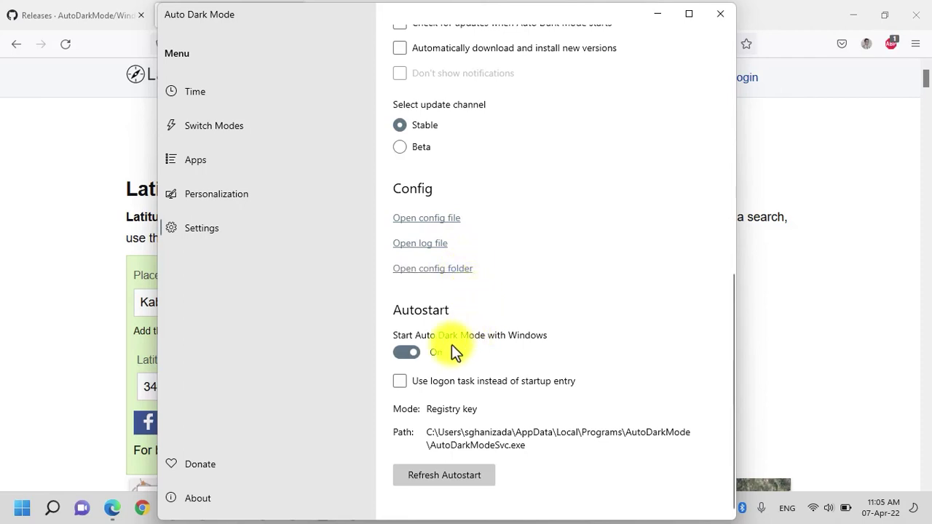
{"action": "left_click", "coordinate": [413, 351]}
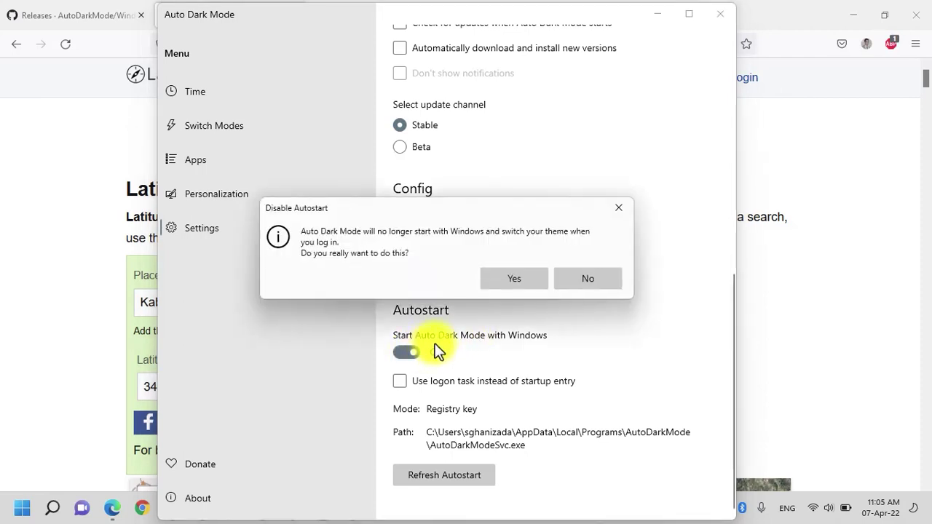
{"action": "left_click", "coordinate": [578, 284]}
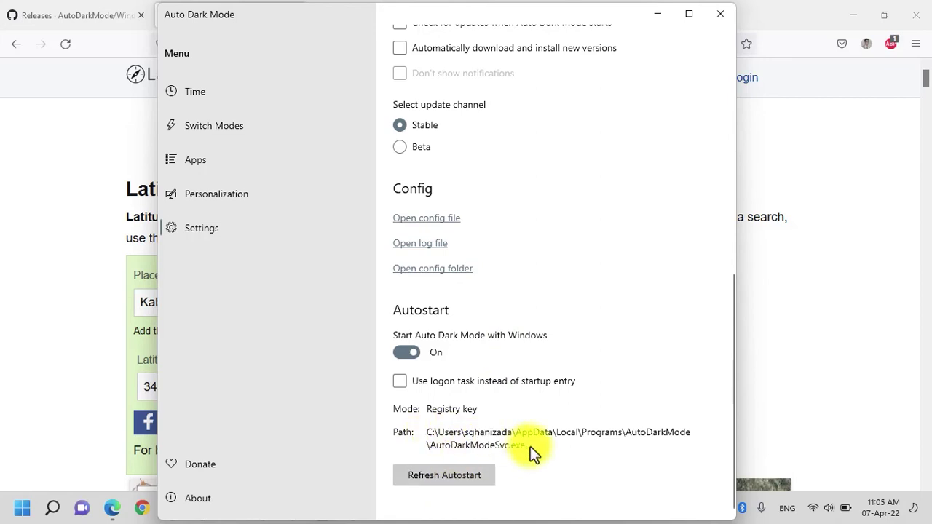
{"action": "left_click", "coordinate": [288, 499]}
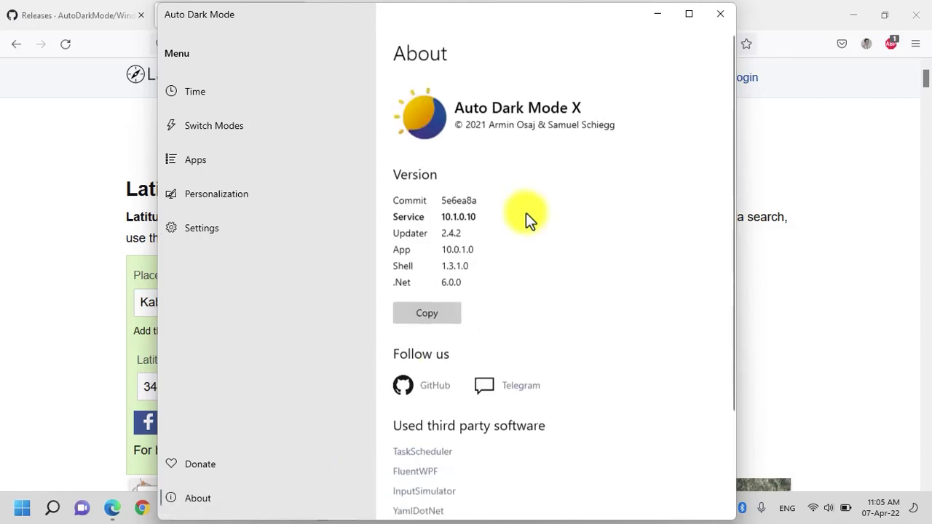
{"action": "scroll", "coordinate": [539, 227], "scroll_direction": "down", "scroll_amount": 1}
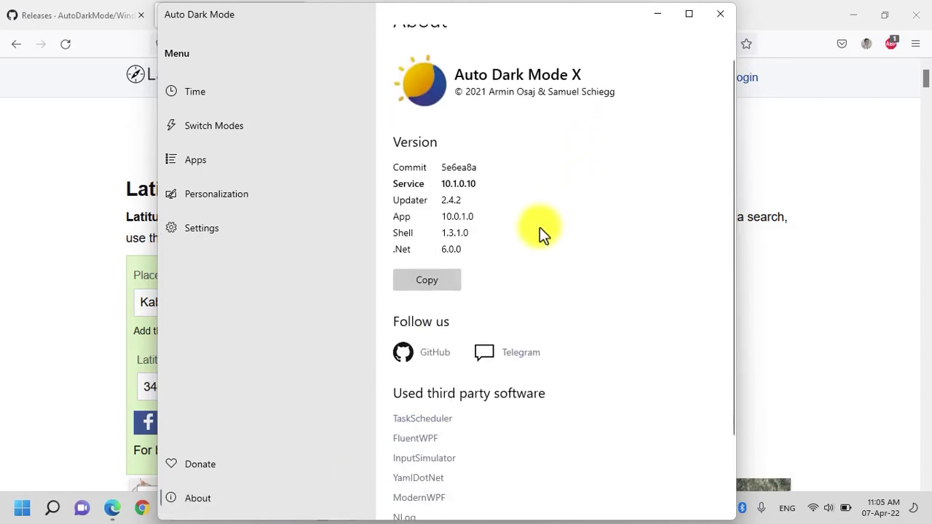
{"action": "scroll", "coordinate": [500, 298], "scroll_direction": "down", "scroll_amount": 3}
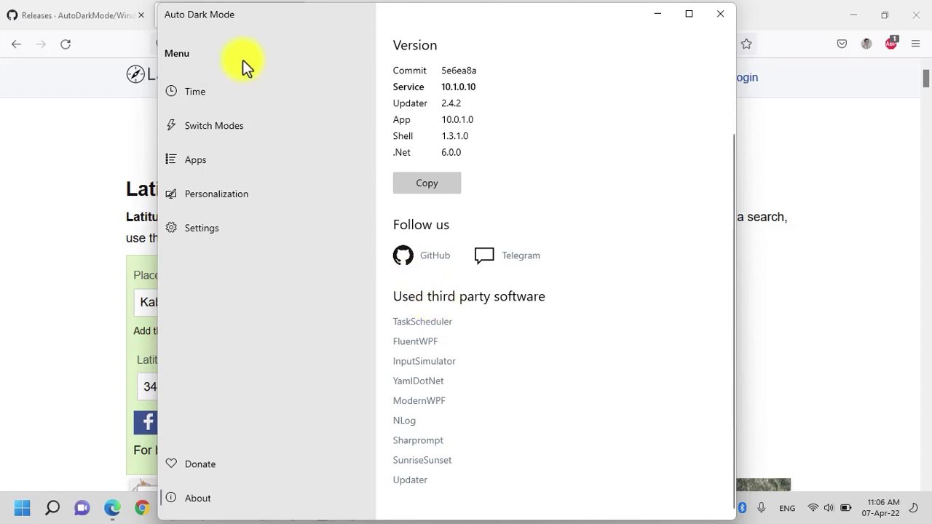
{"action": "left_click", "coordinate": [319, 97]}
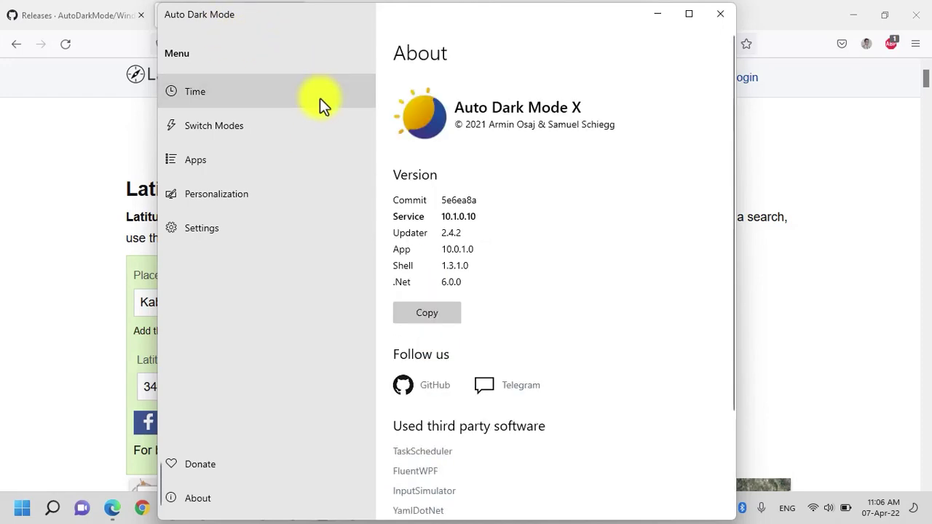